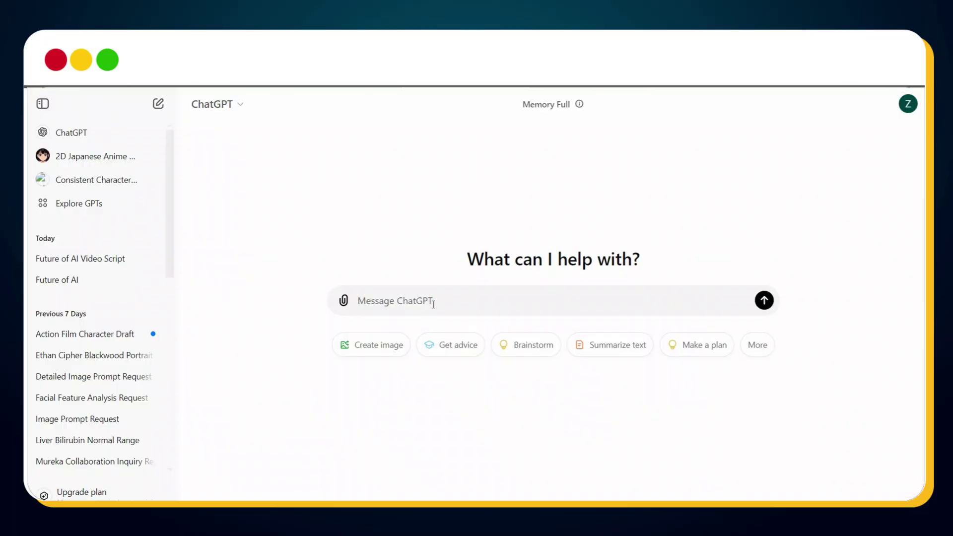
- Ask ChatGPT: Write a short script for a video titled: "What will be the future of AI?"
text(Writ)
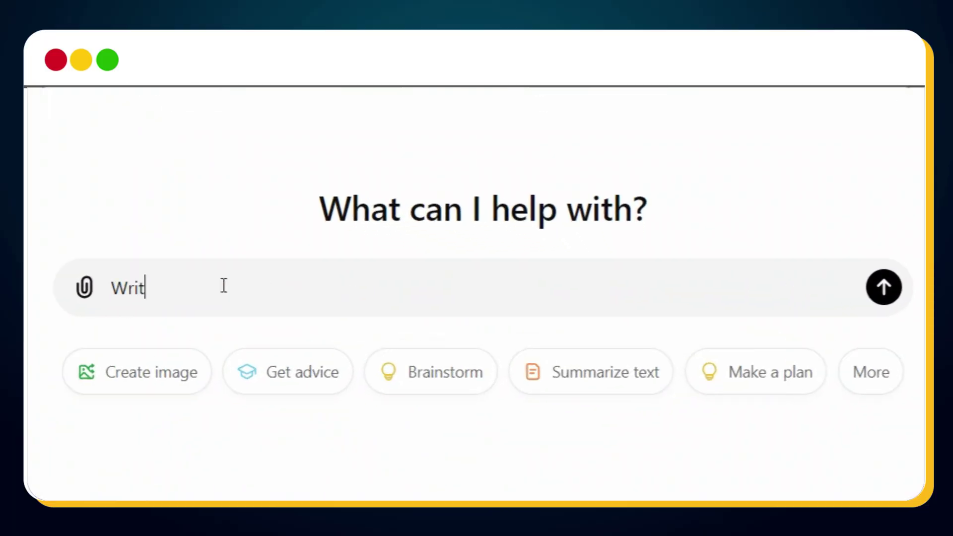
text(e a short script for a video titled: )
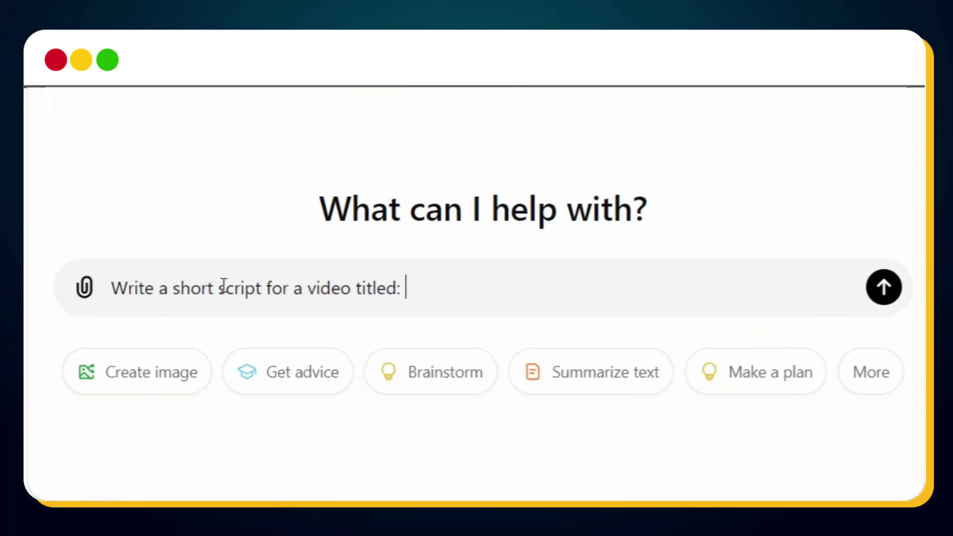
text("What will be the future of AI?)
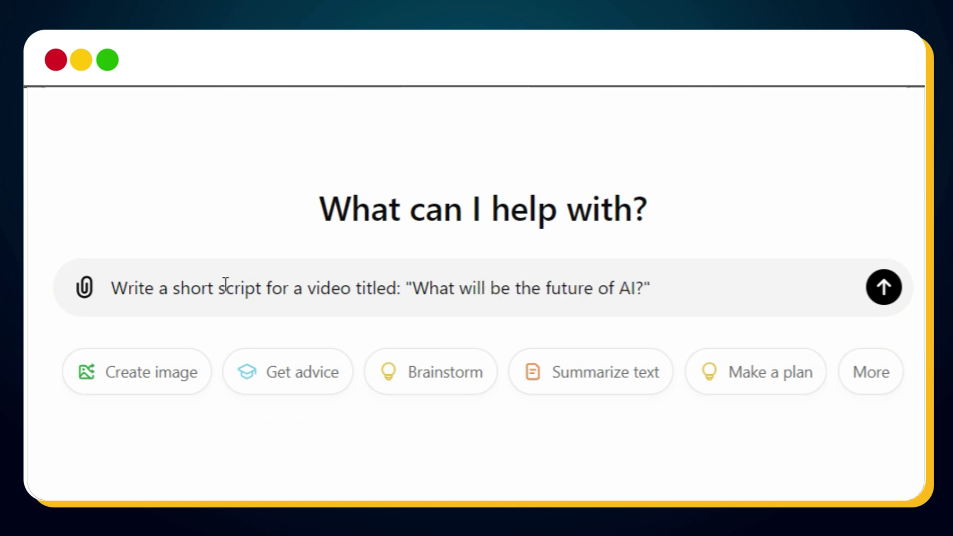
click(884, 287)
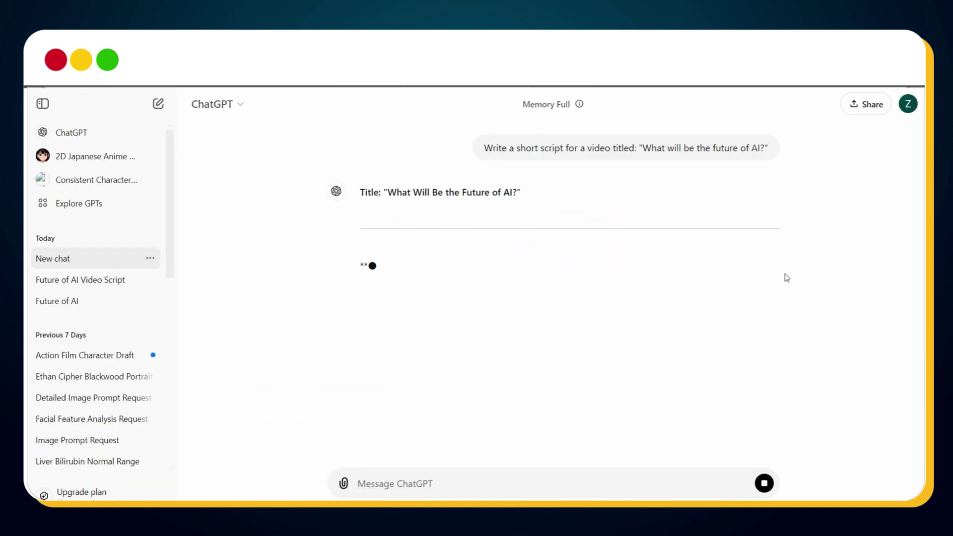
- Review the generated video script and copy its text from the start of the reply
scroll(922, 343, down, 2)
scroll(917, 348, down, 5)
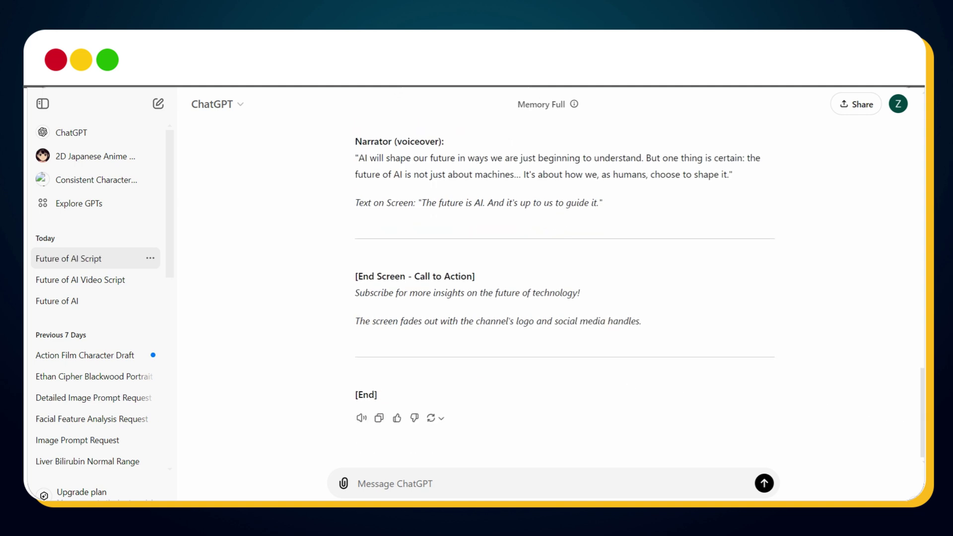
scroll(565, 293, up, 20)
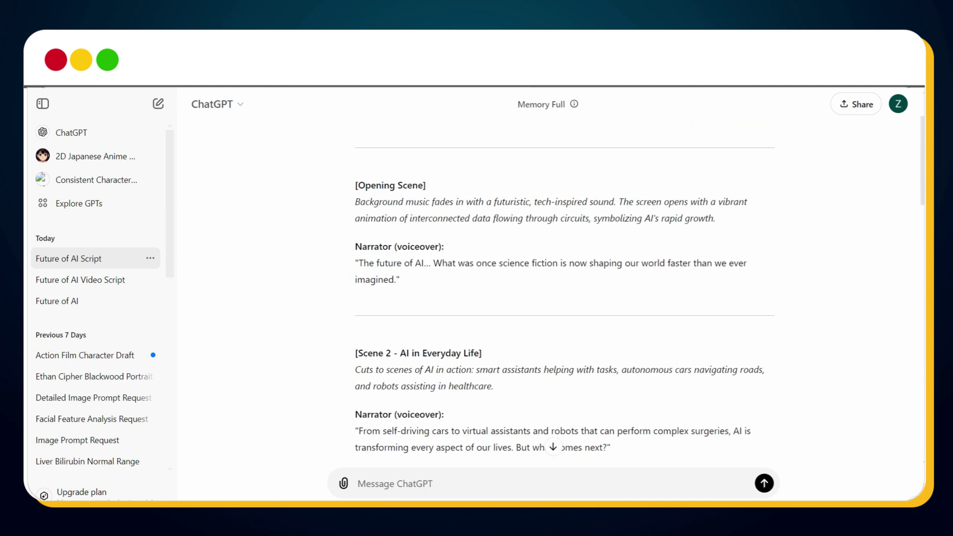
scroll(565, 293, up, 3)
drag(356, 267, 644, 339)
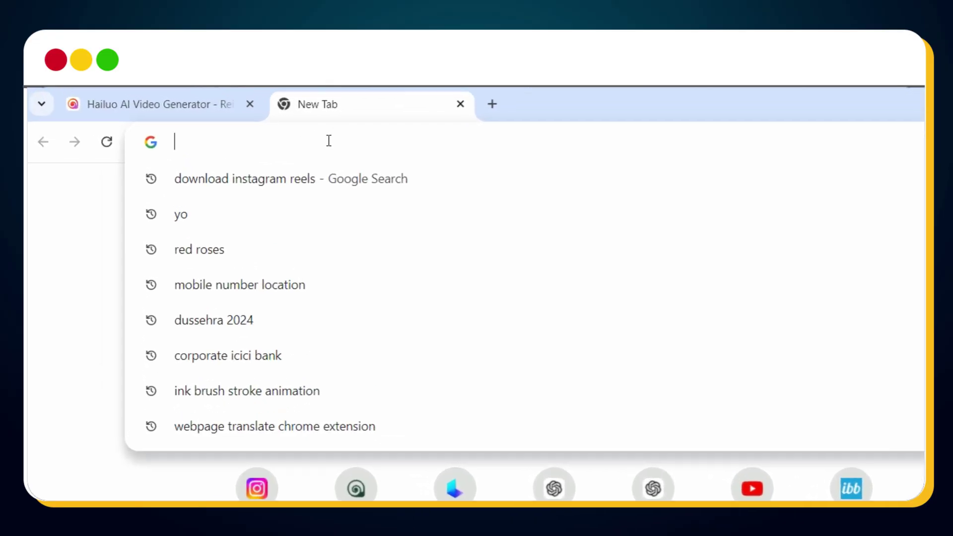
- Search the web for notebooklm, open the NotebookLM site and create a new notebook
text(notebook)
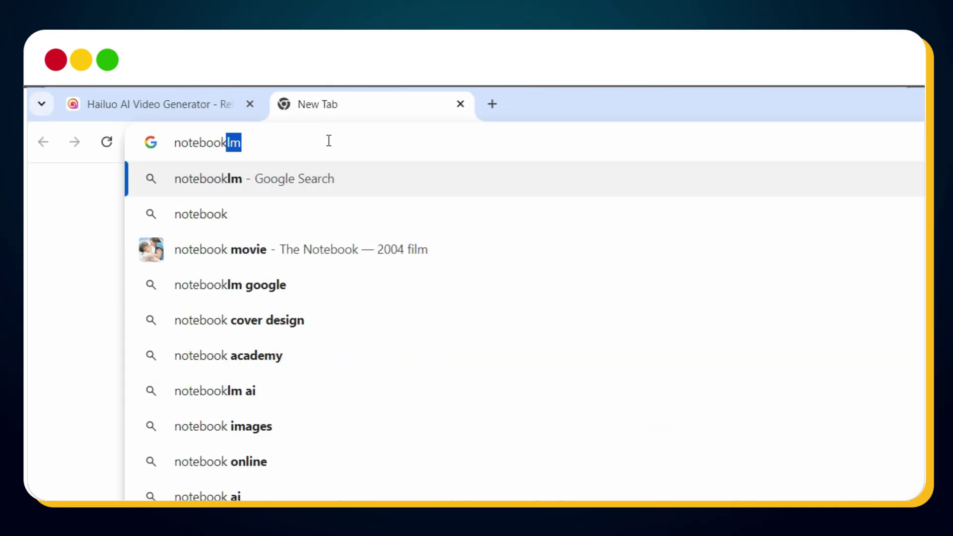
key(Return)
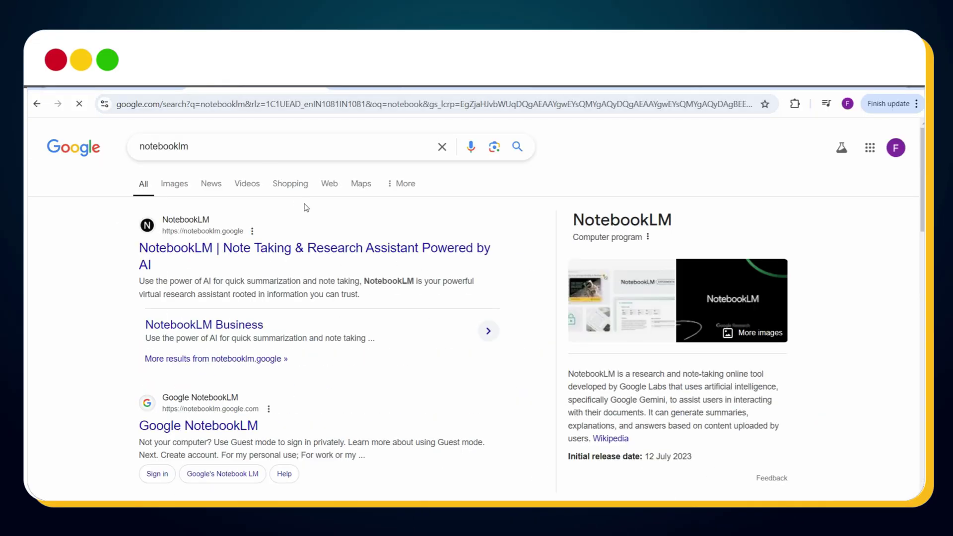
click(312, 249)
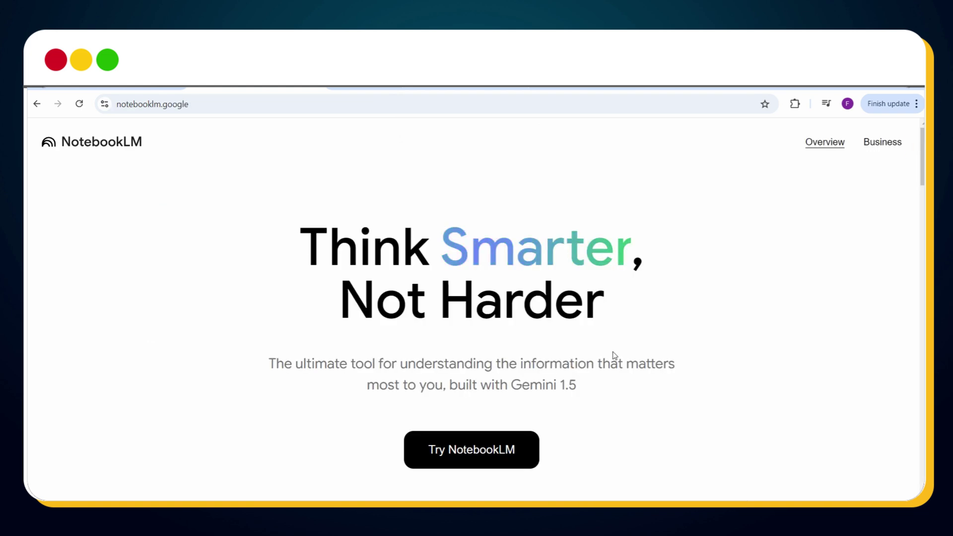
click(510, 465)
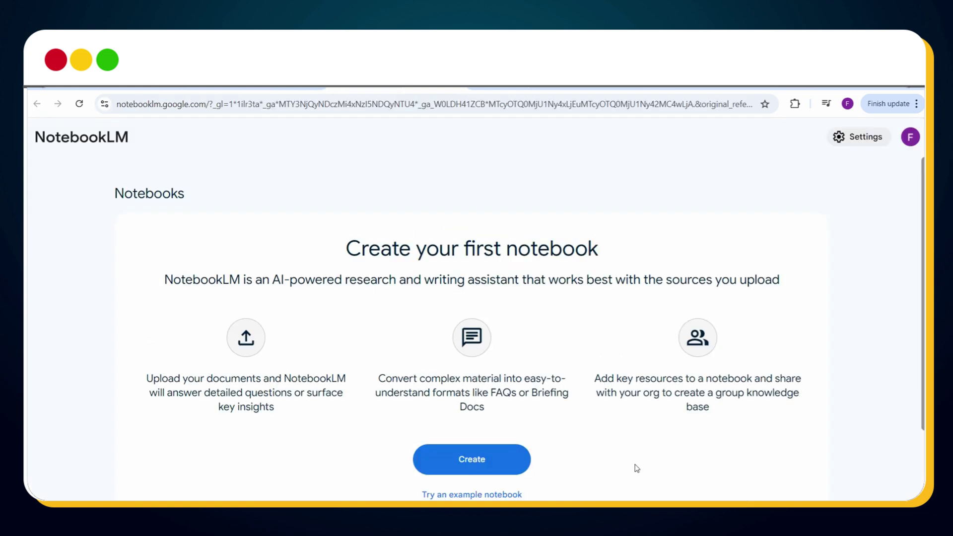
click(513, 454)
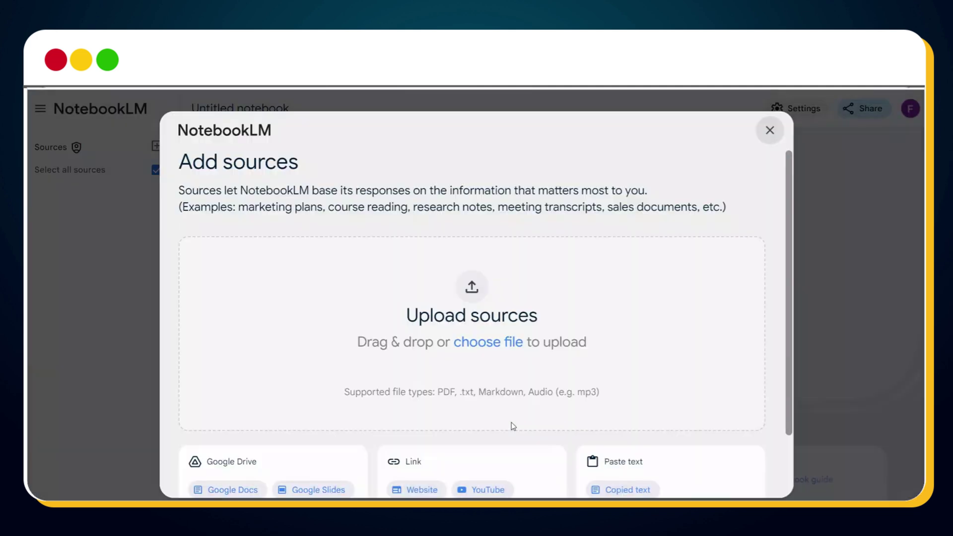
- Add the copied script to the notebook as a pasted text source and generate the deep dive audio overview
scroll(786, 350, down, 3)
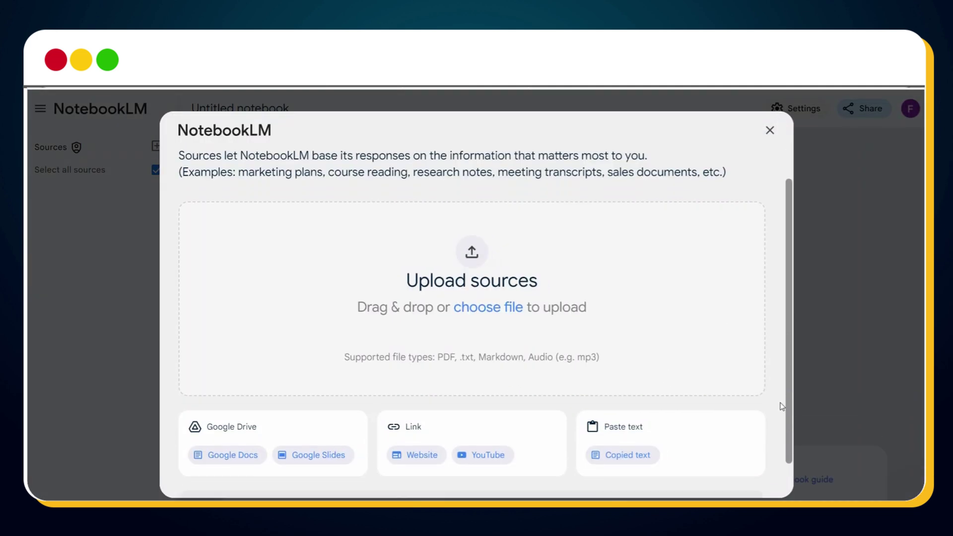
click(614, 425)
click(372, 327)
right_click(367, 312)
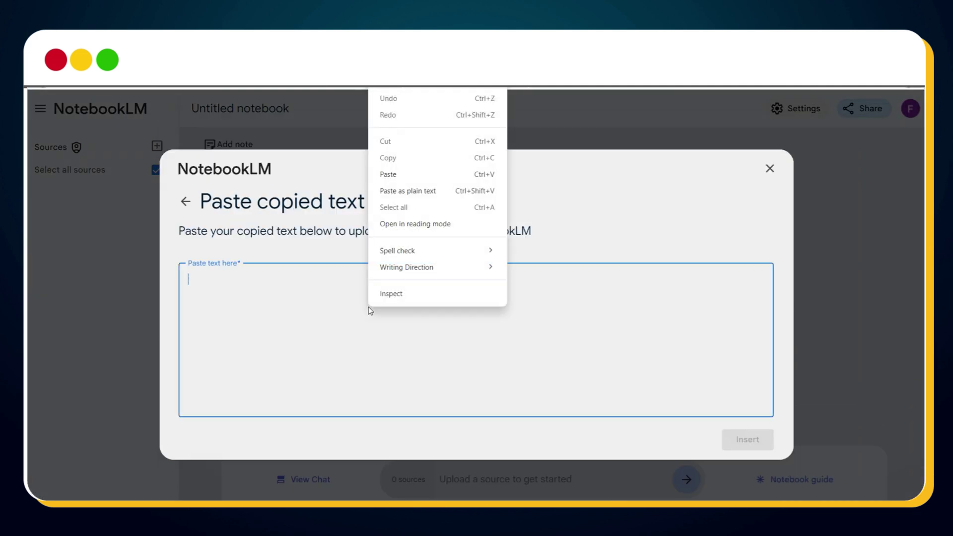
click(402, 174)
click(747, 447)
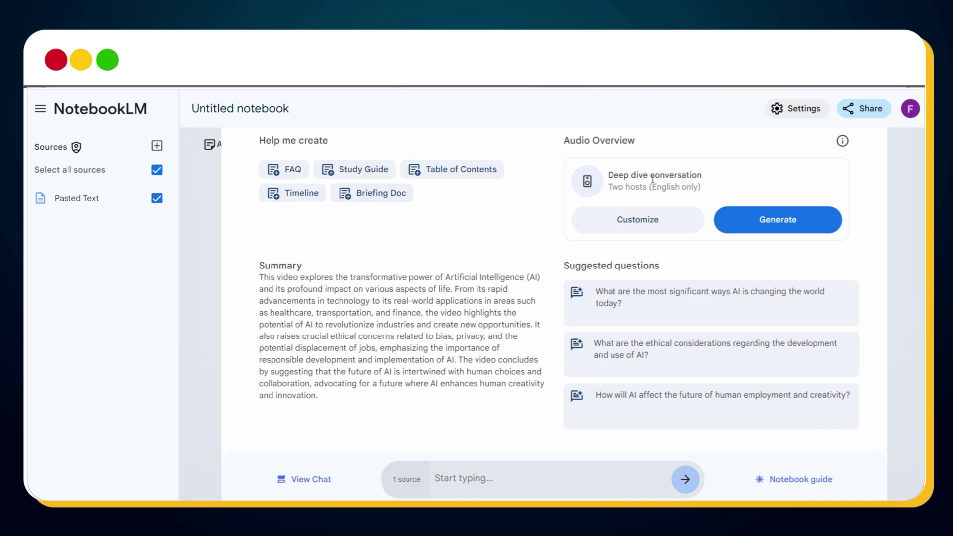
click(780, 230)
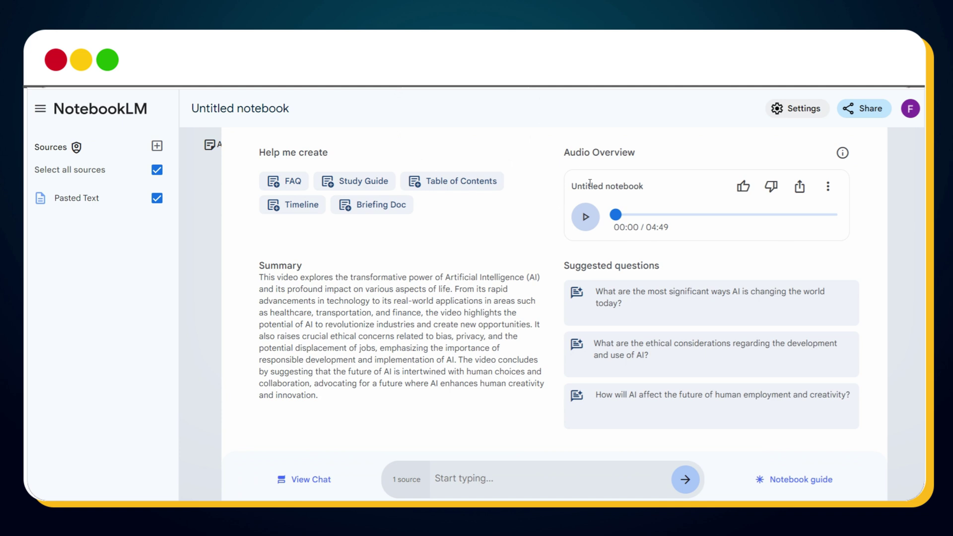
- Rename the notebook as AI VodCast Audio
click(257, 114)
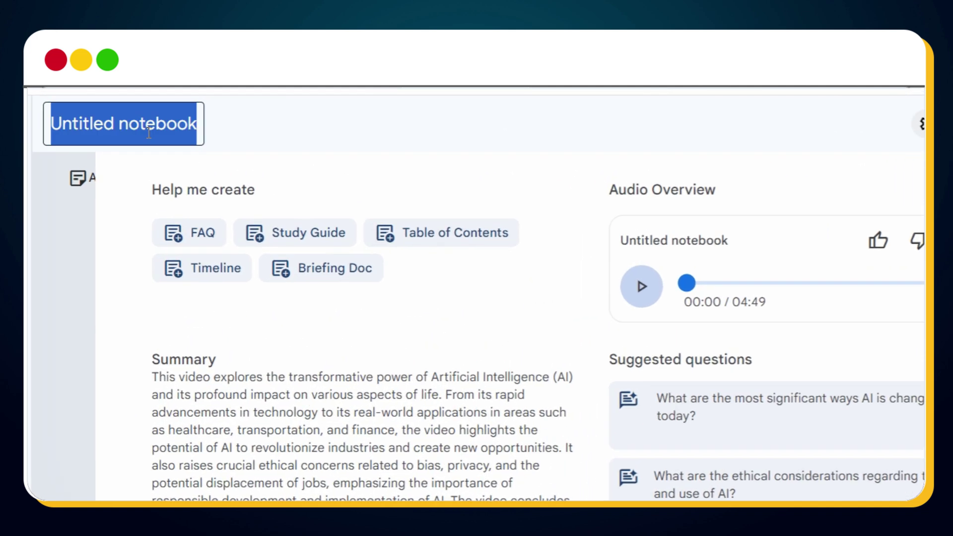
text(AI Pos)
key(BackSpace)
key(BackSpace)
key(BackSpace)
text(VodCast Aud)
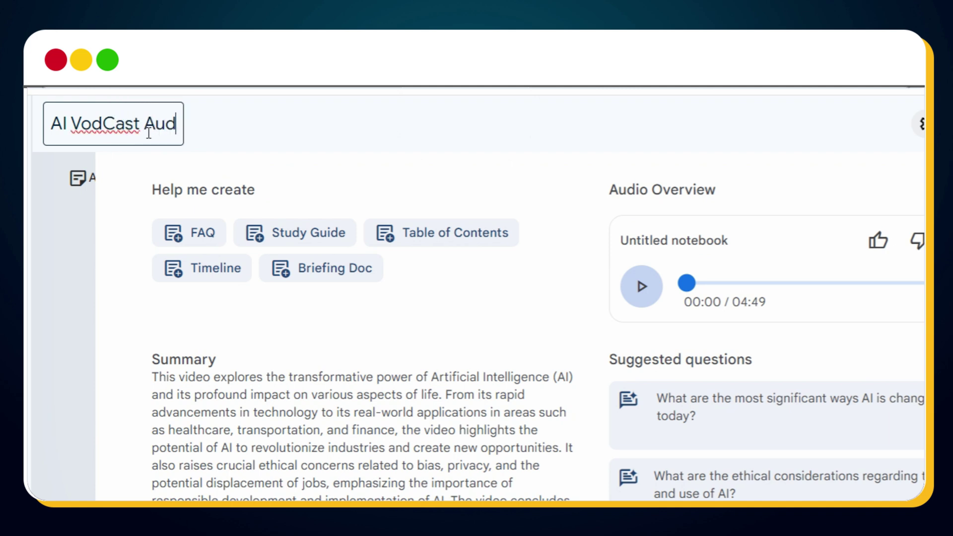
text(io)
click(536, 216)
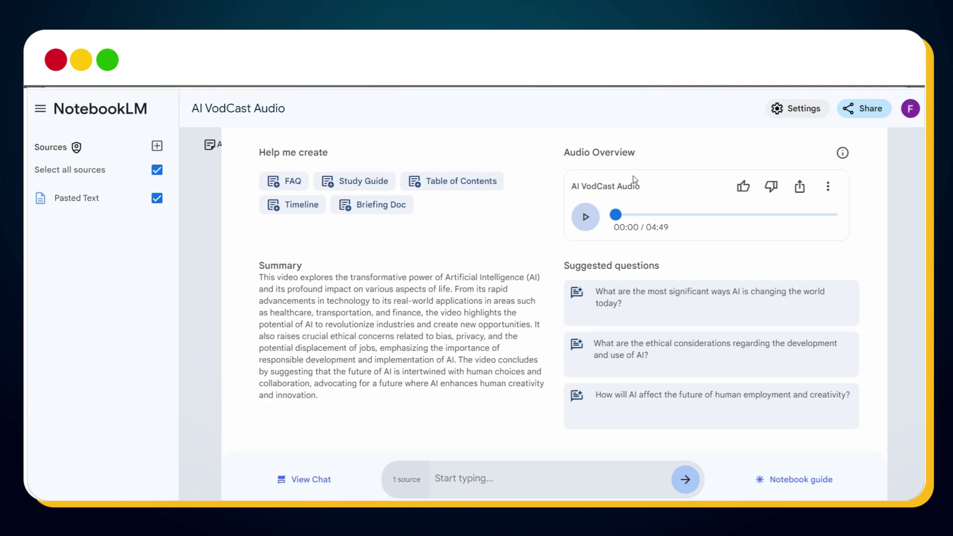
- Preview the audio overview from its start and near its end, and download it
click(587, 218)
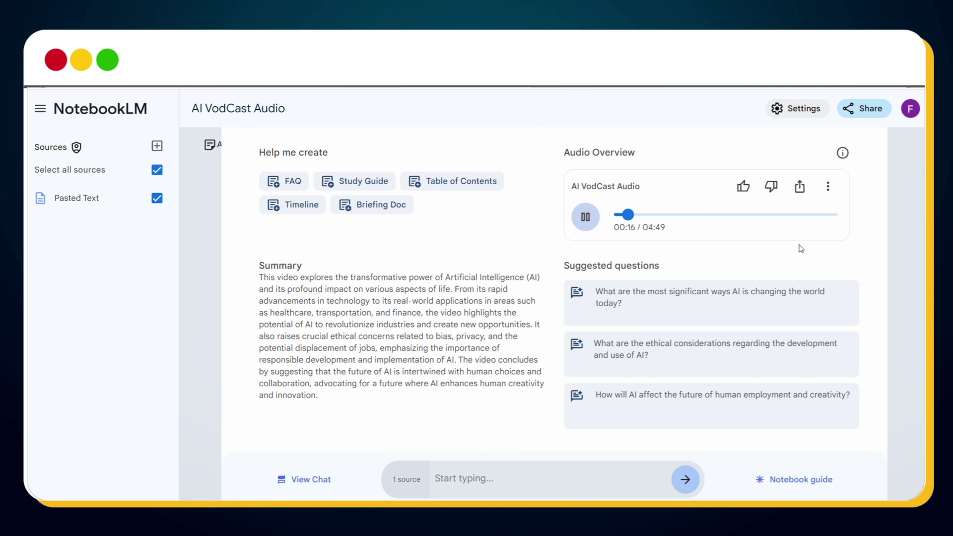
click(822, 215)
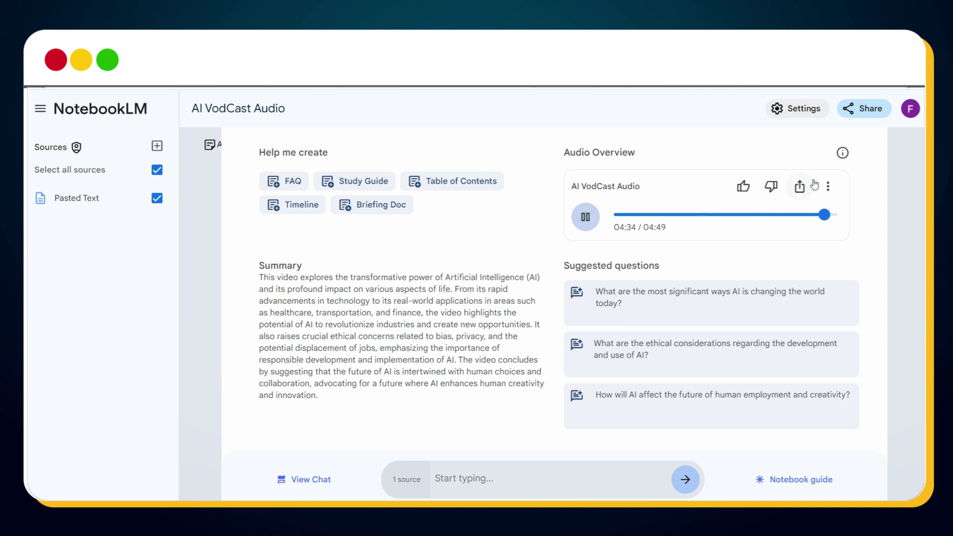
click(829, 187)
click(761, 248)
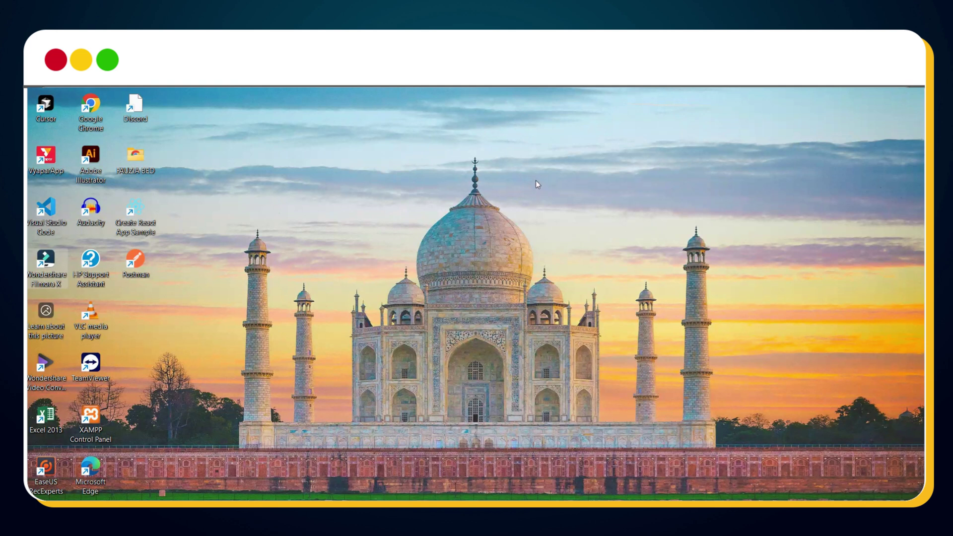
- Switch to Wondershare Filmora, import AI VodCast Audio from Downloads and place it at the start of the audio track
click(304, 314)
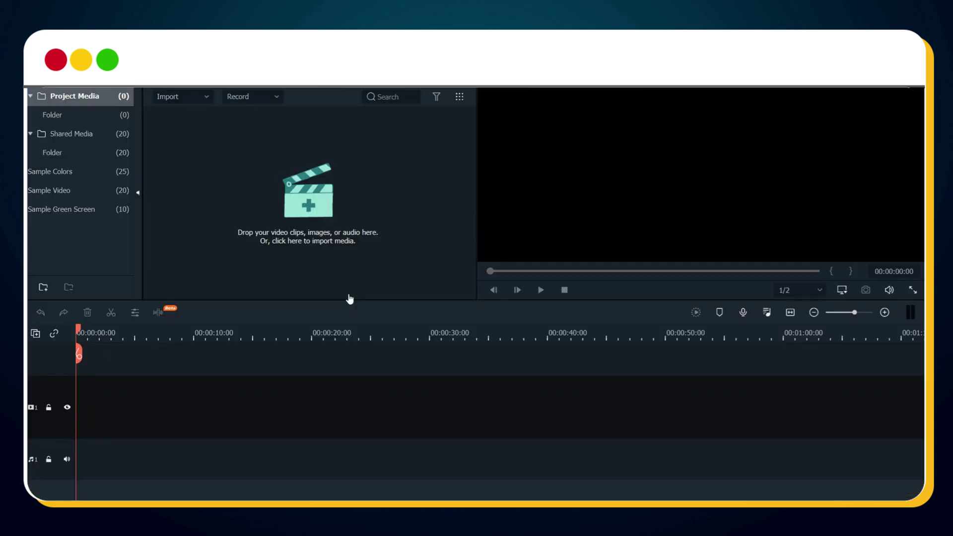
click(306, 196)
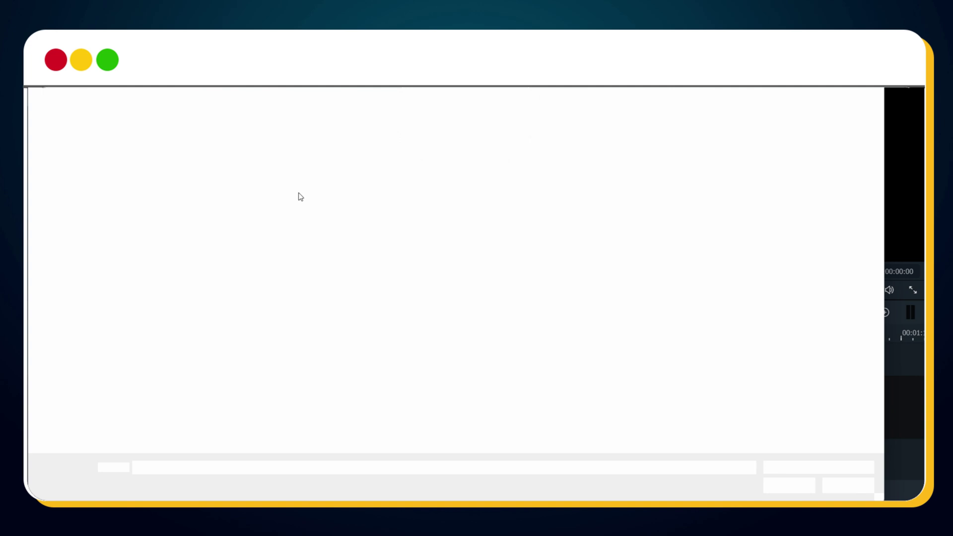
click(74, 174)
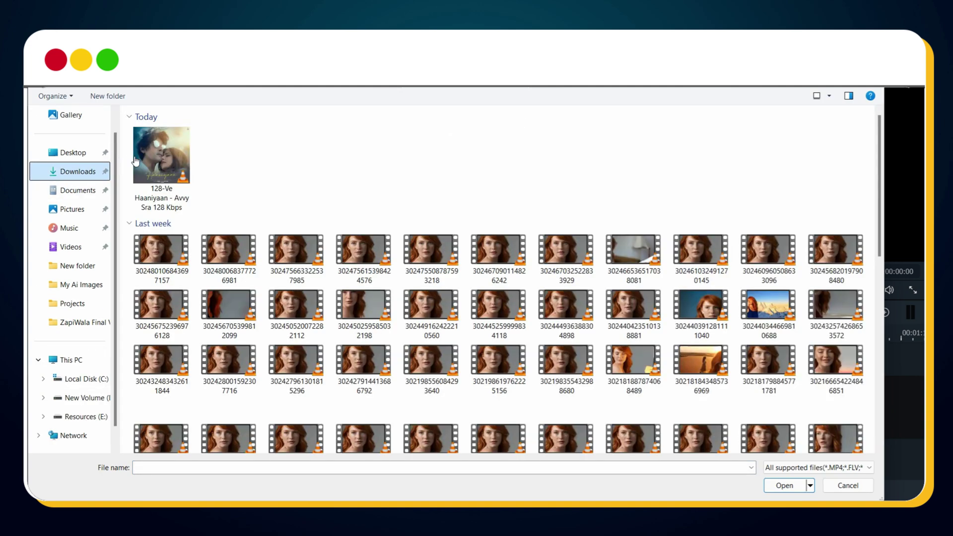
double_click(156, 170)
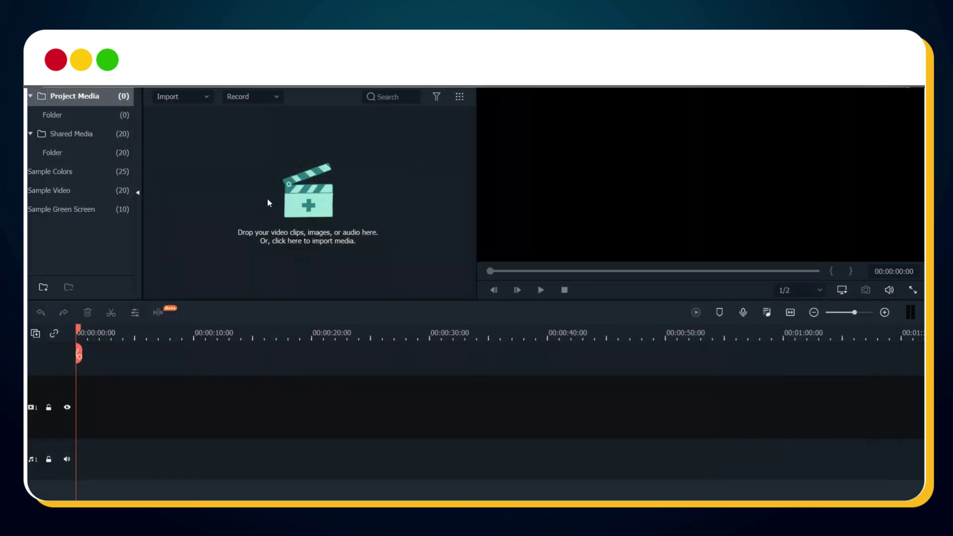
drag(150, 352, 80, 410)
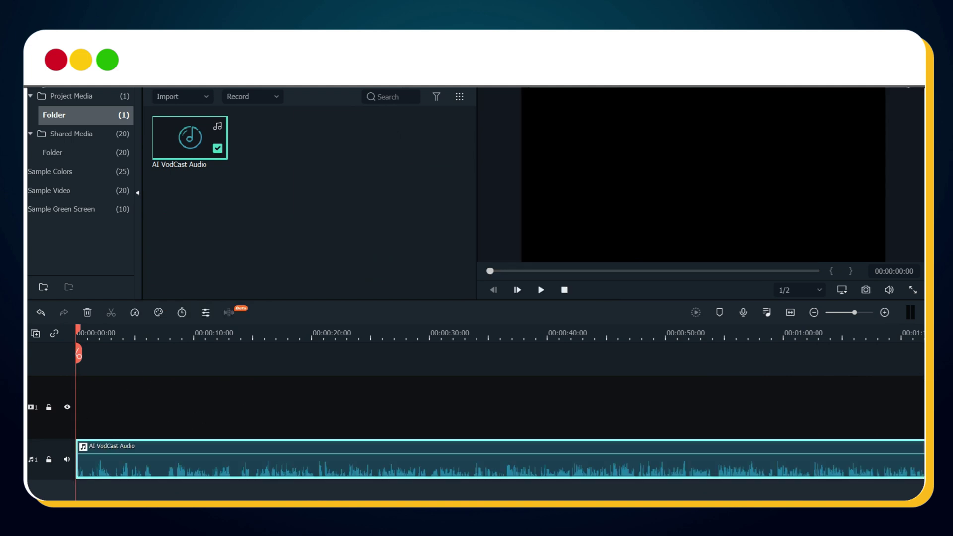
- Listen to the opening of the audio clip and split it at about 5.7 seconds
key(space)
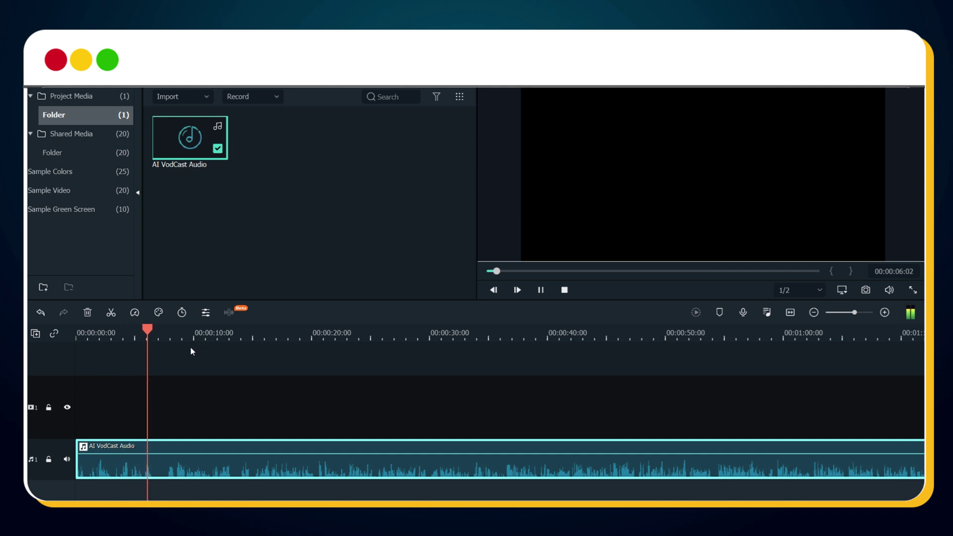
key(space)
click(149, 332)
drag(149, 332, 143, 334)
click(144, 353)
- Listen on from the first split and cut the remaining audio at about 10.7 and 11.5 seconds
key(space)
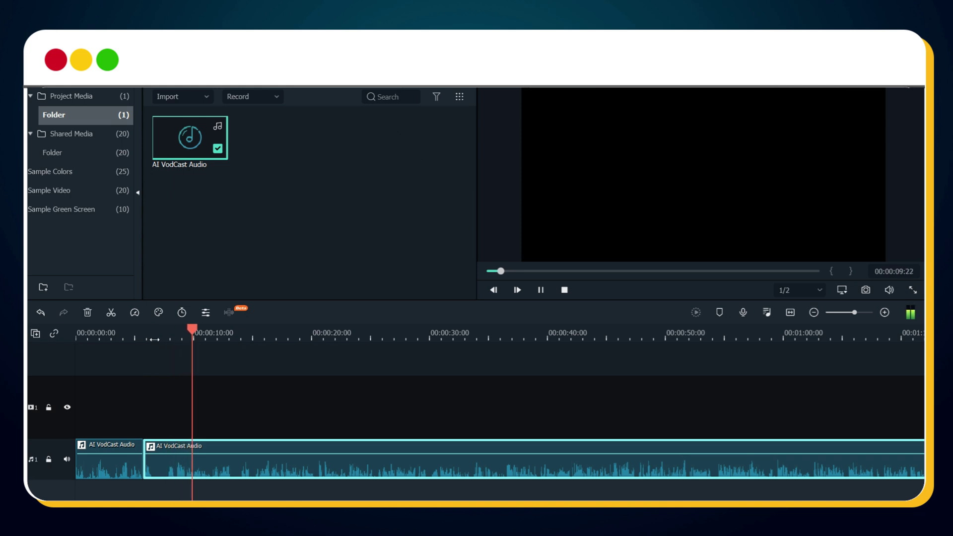
key(space)
click(885, 312)
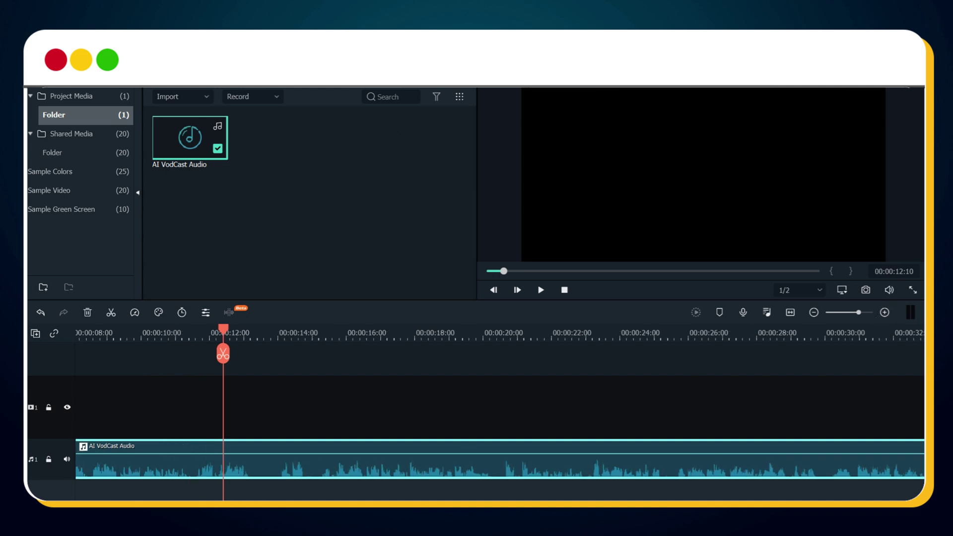
click(223, 353)
click(289, 331)
key(space)
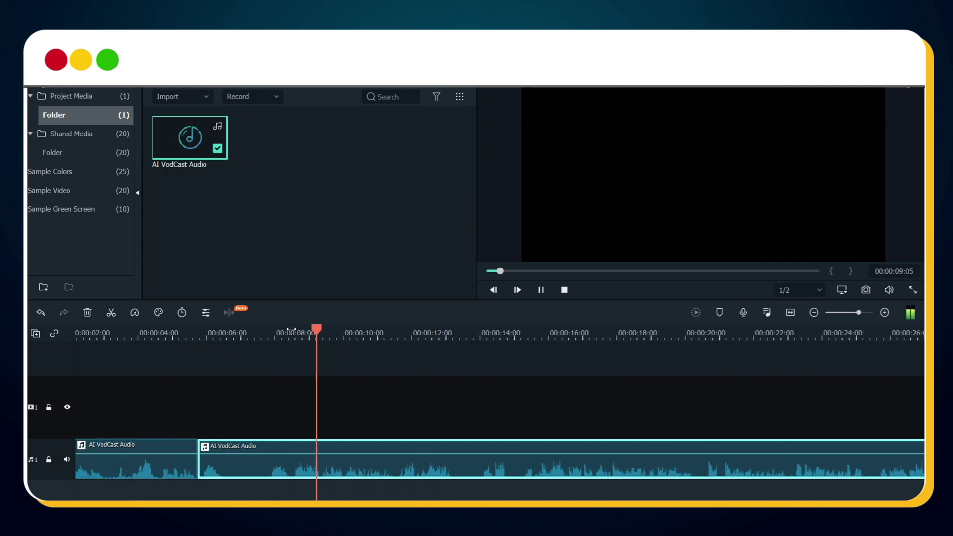
key(space)
click(335, 339)
key(space)
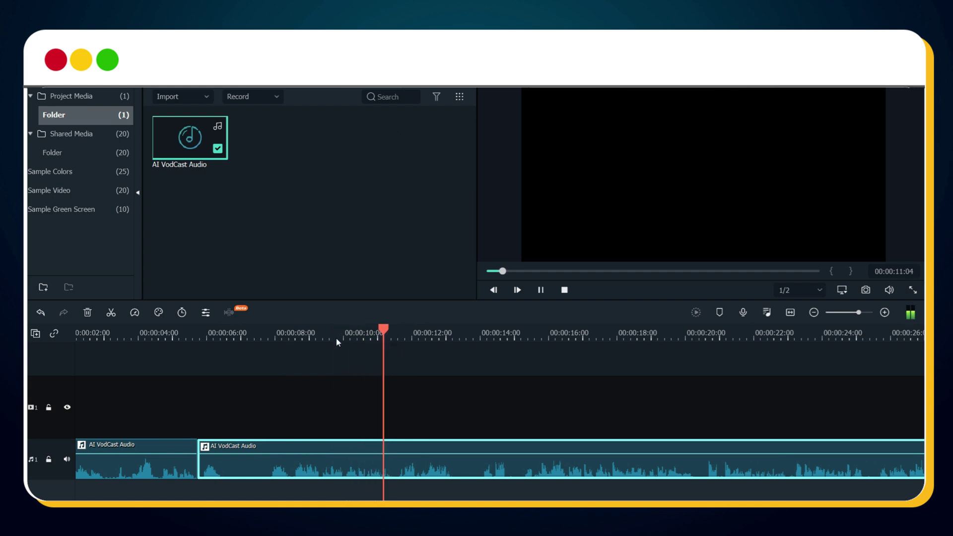
key(space)
mouse_move(389, 337)
mouse_down()
mouse_move(372, 349)
mouse_move(394, 355)
mouse_up()
click(369, 354)
click(394, 356)
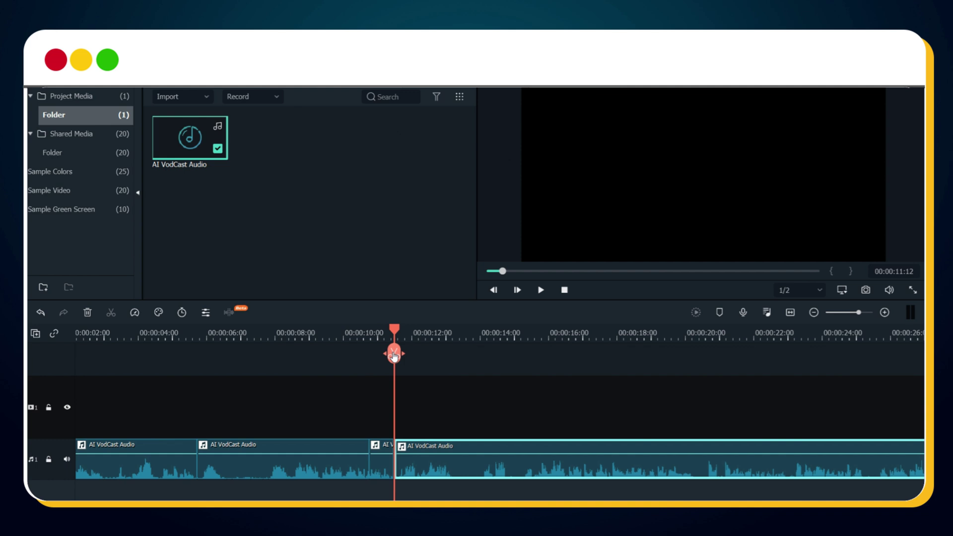
- Select the second audio segment, from about 5.7 to 10.7 seconds, and mark it with the red color
drag(394, 355, 250, 354)
click(280, 468)
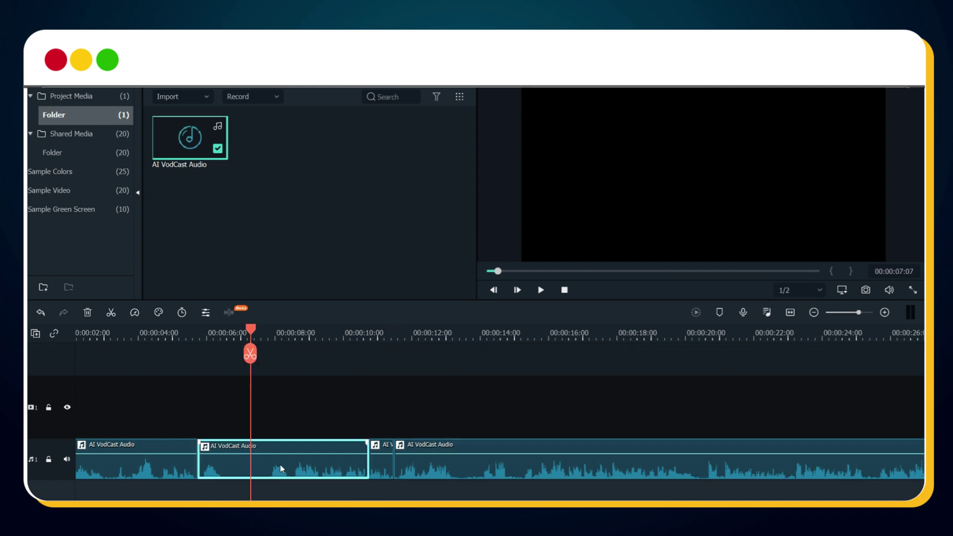
right_click(280, 466)
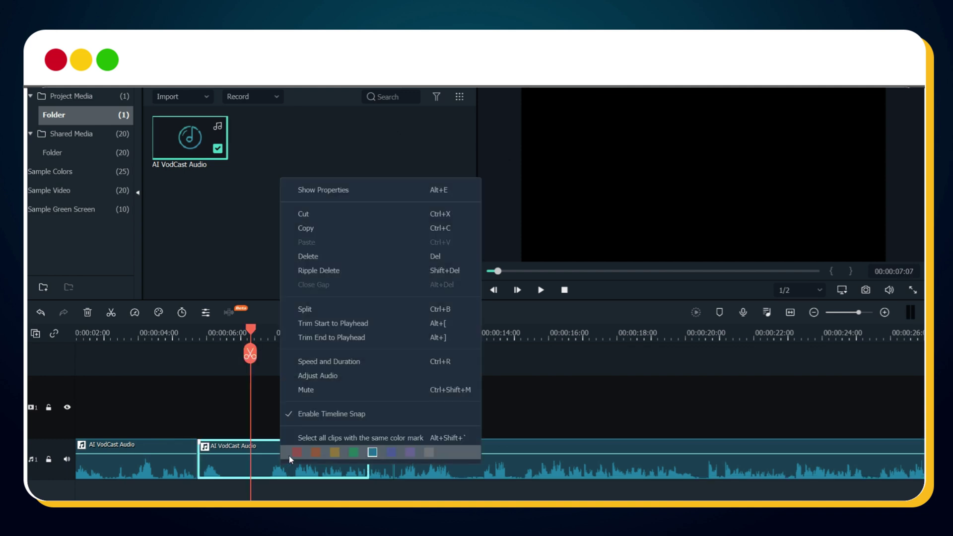
click(296, 453)
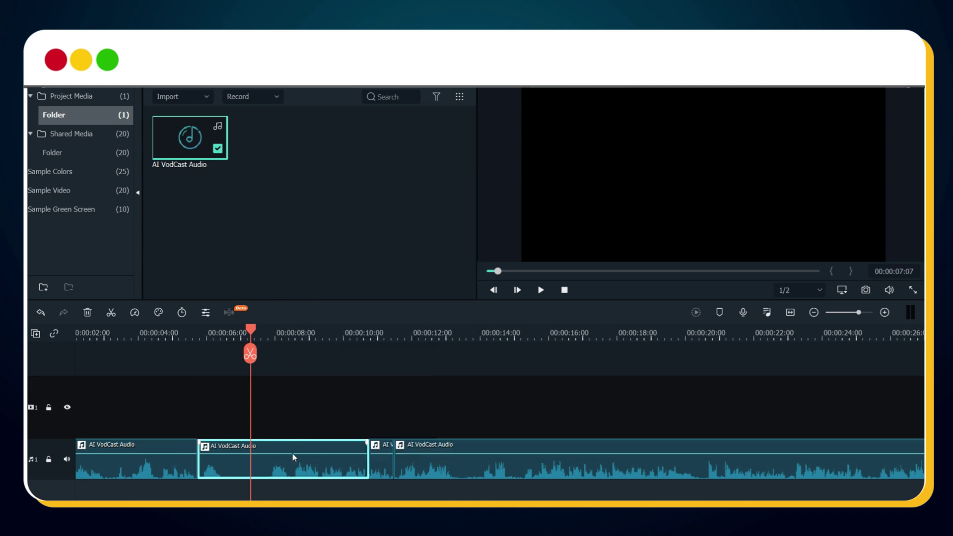
- Listen on, split the audio at about 20.4 seconds and color the long segment before the cut red
key(space)
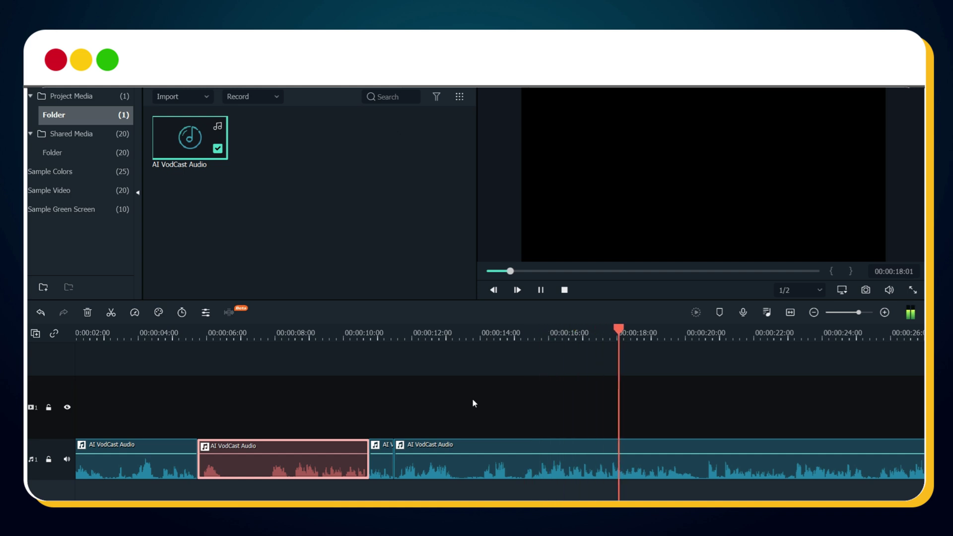
drag(735, 332, 701, 332)
click(699, 354)
right_click(519, 475)
click(536, 459)
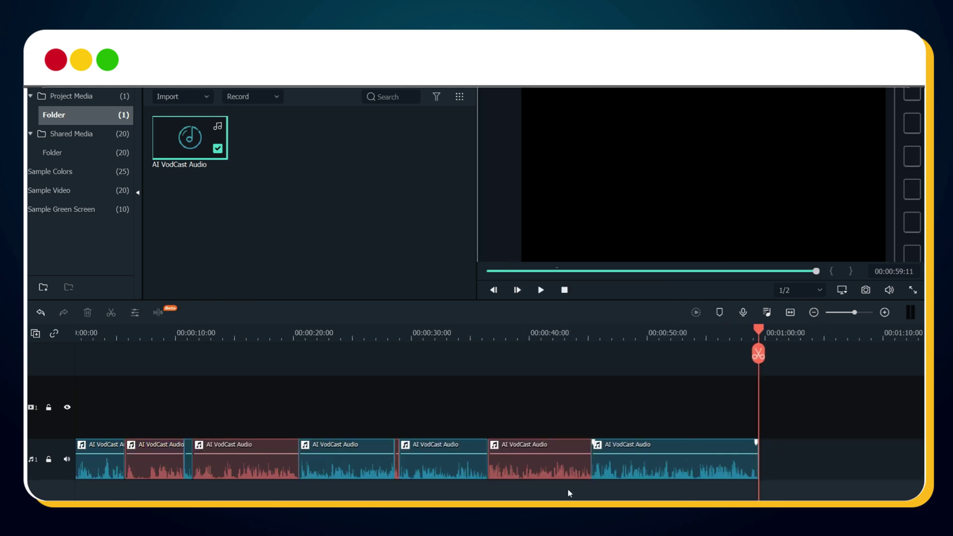
- Select all the red audio segments together and move them down to a second audio track
scroll(497, 412, left, 1)
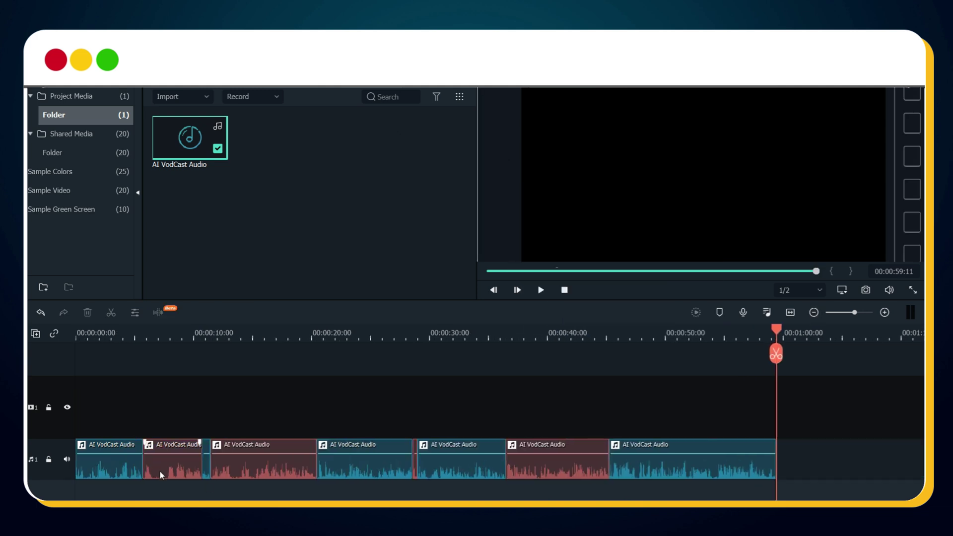
click(160, 467)
ctrl+click(222, 462)
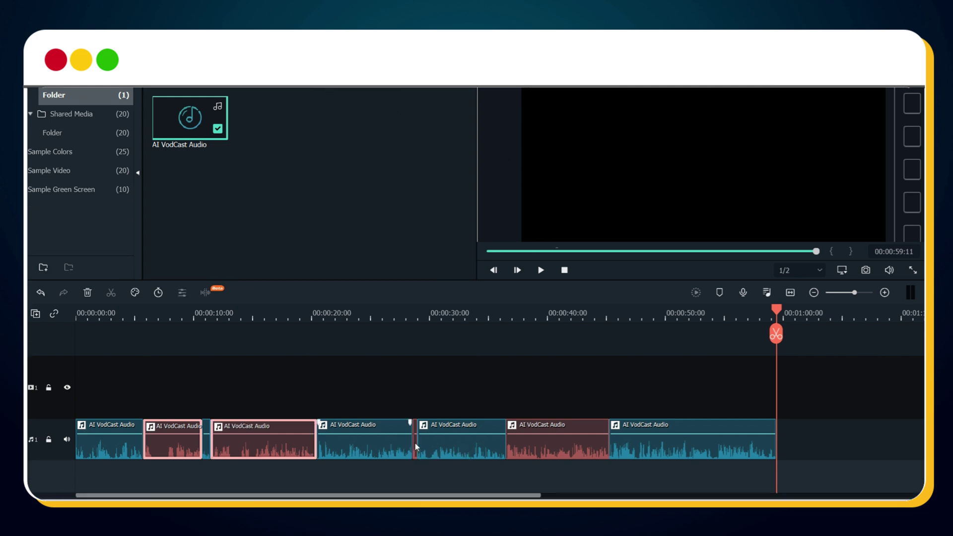
ctrl+click(570, 453)
drag(570, 454, 570, 480)
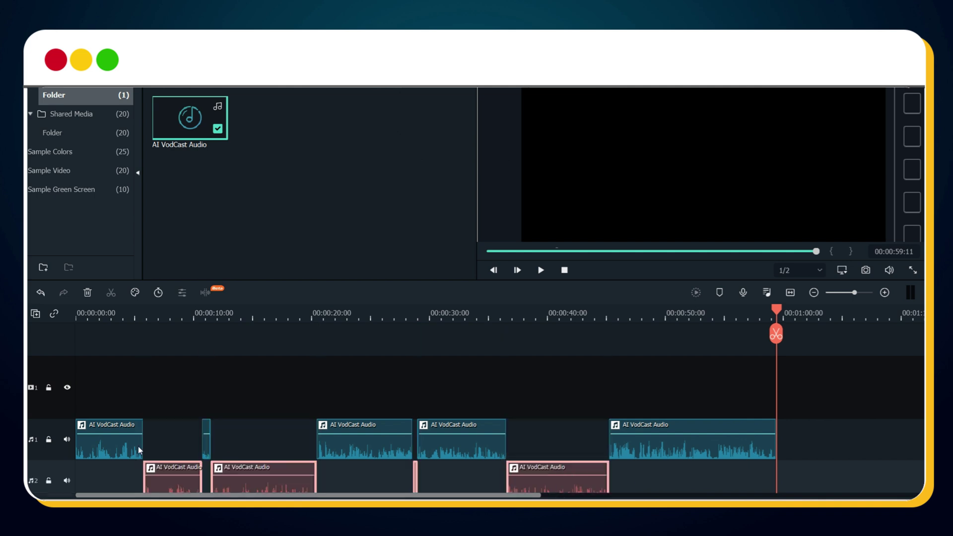
- Mute and lock the second audio track, and export the project as an MP3 named ai_female_audio
click(66, 480)
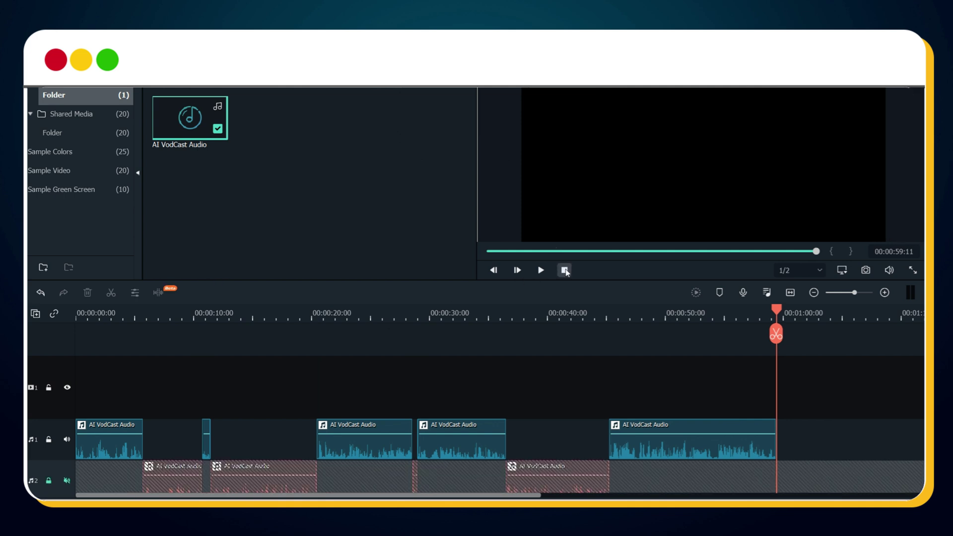
key(ctrl+e)
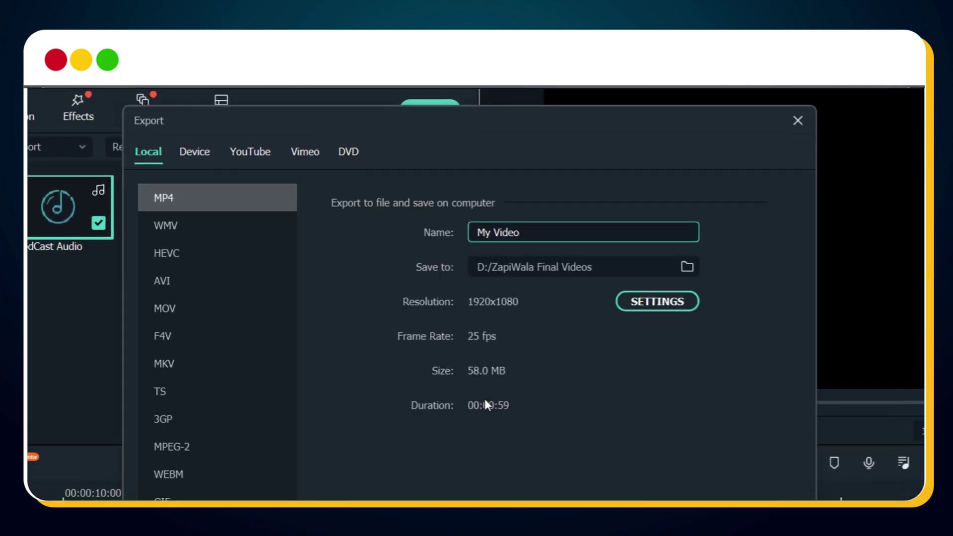
click(240, 481)
triple_click(539, 213)
text(ai_female_audio)
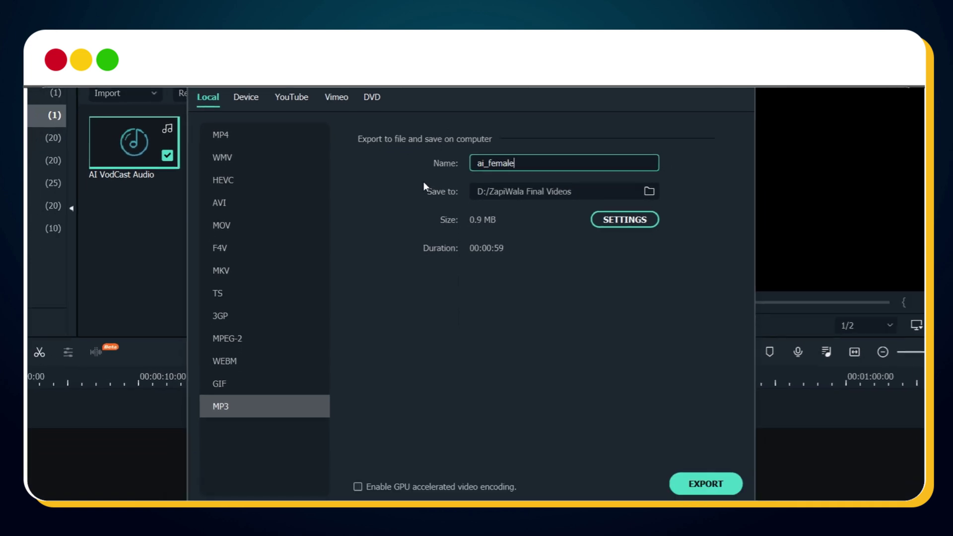
click(678, 487)
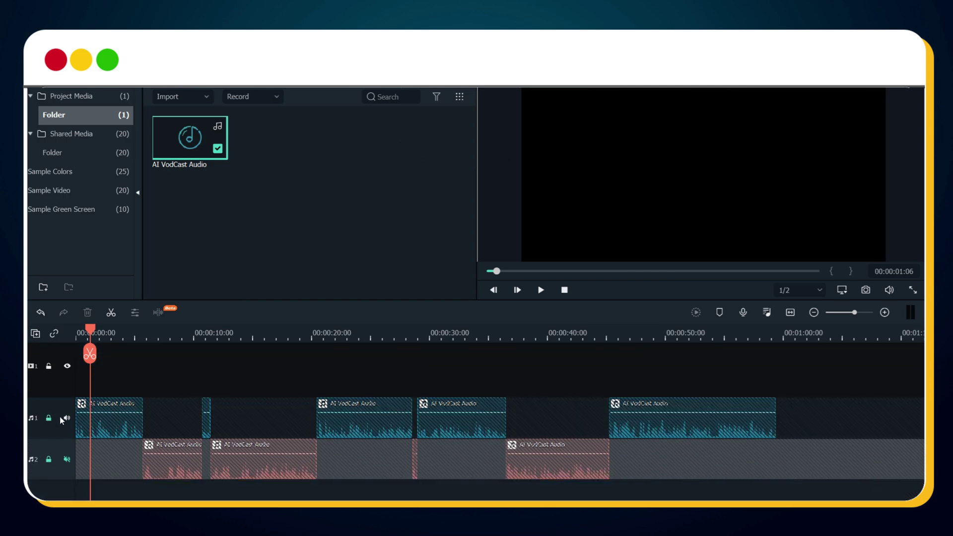
- Mute the first audio track, unmute the second one and export the project as an MP3 named ai_podcast_male_audio
click(67, 418)
click(66, 459)
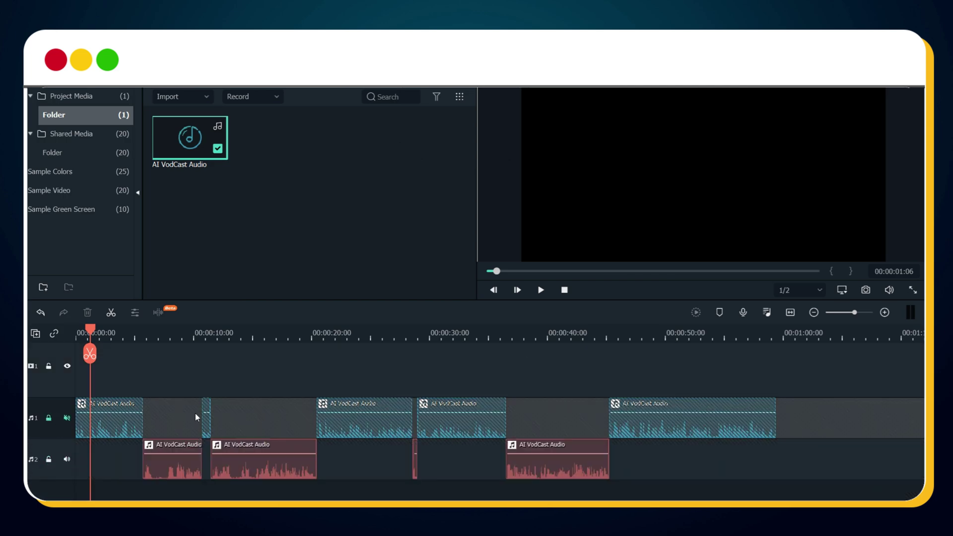
key(ctrl+e)
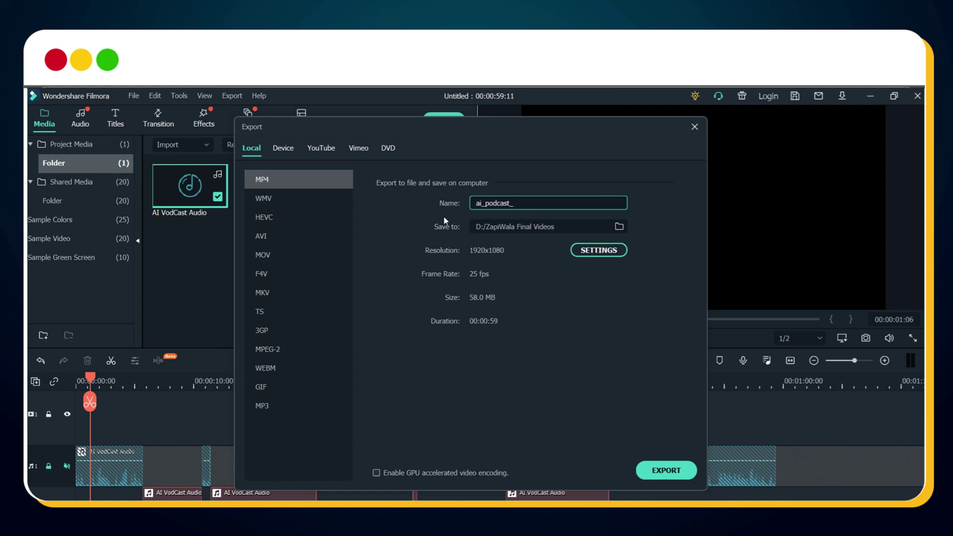
click(288, 404)
click(655, 471)
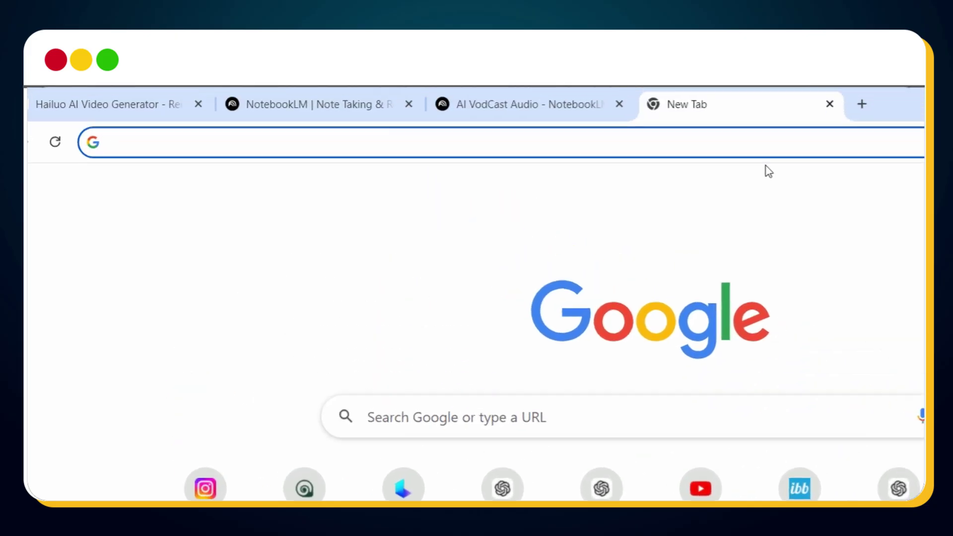
- Switch to the browser, go to heygen.com and log in to HeyGen
text(heygen.com)
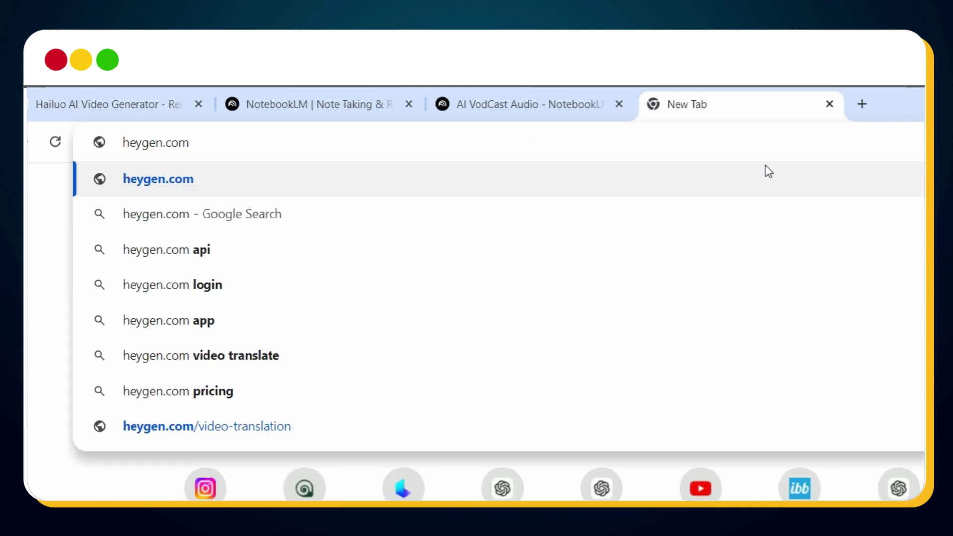
key(Return)
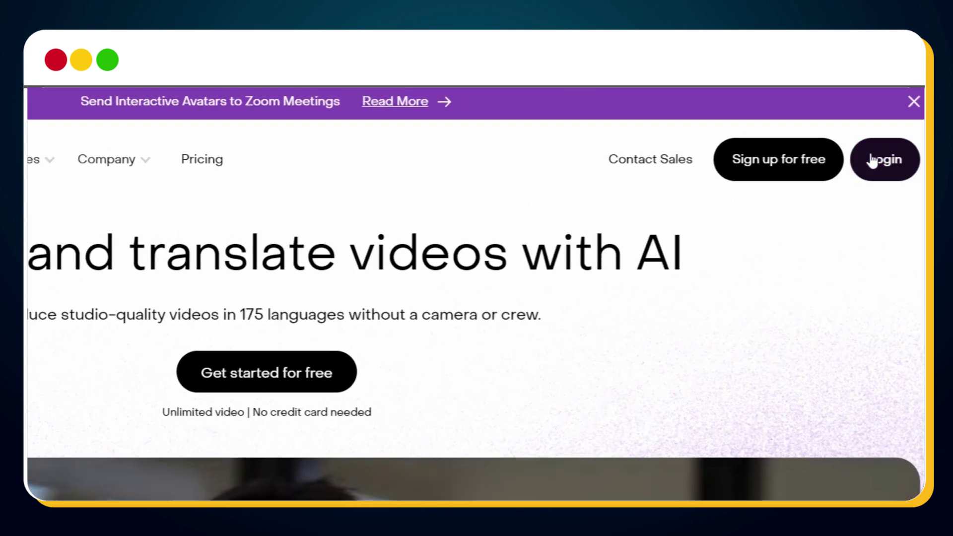
click(872, 160)
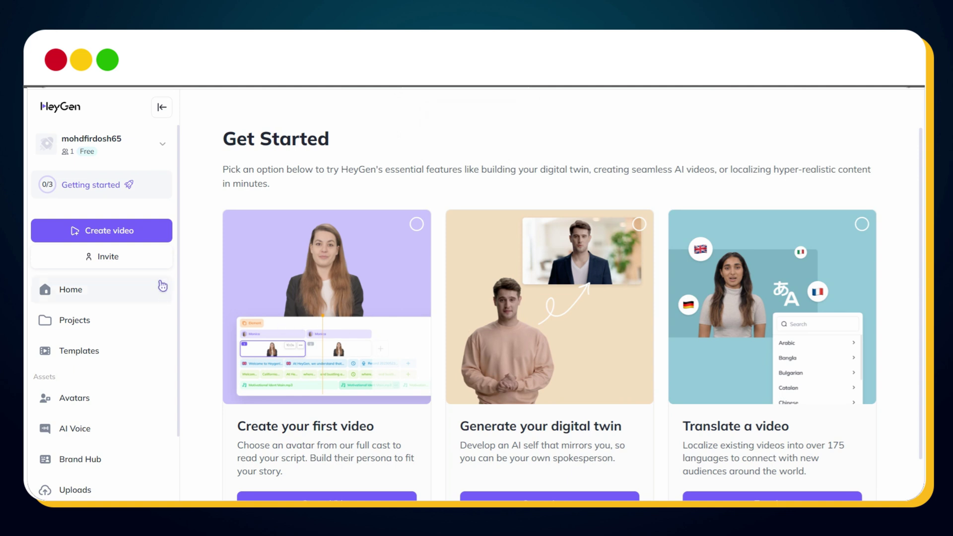
- Browse the avatar library, choose the Lindiwe Lounge Side look and start a video with it in AI Studio
scroll(921, 219, down, 2)
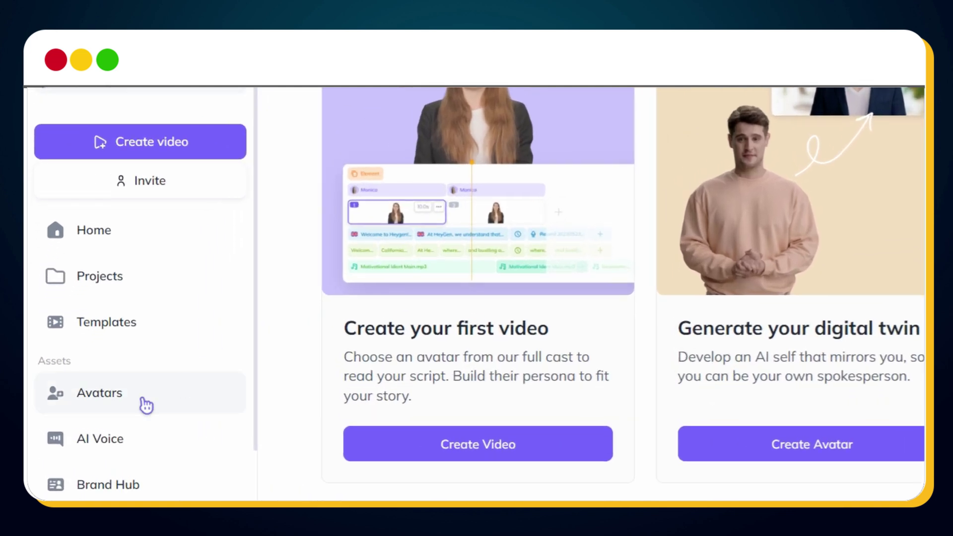
click(104, 400)
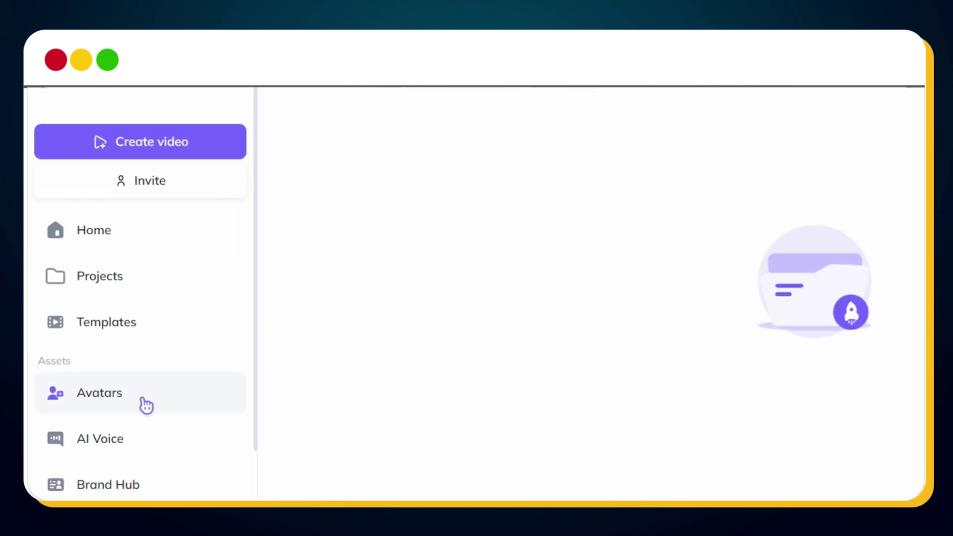
scroll(815, 265, down, 10)
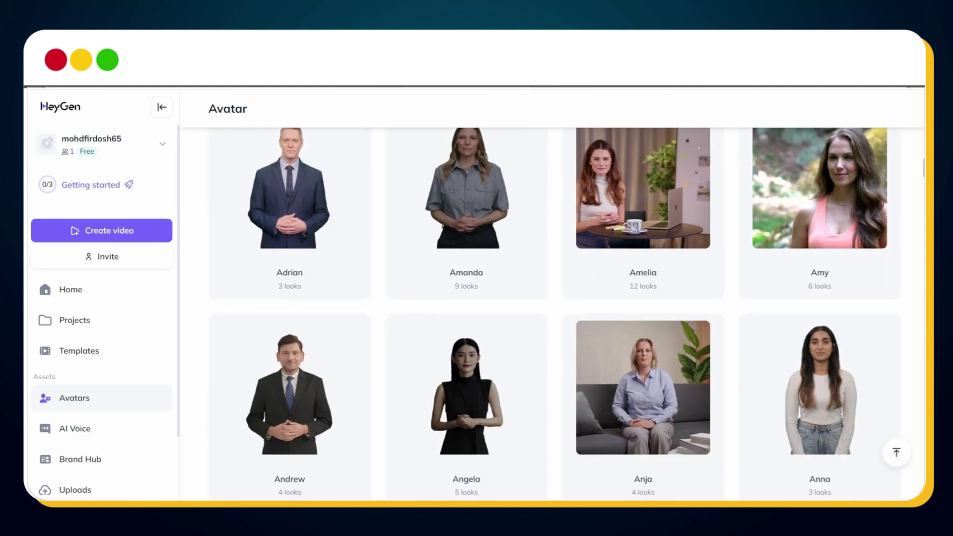
scroll(916, 265, down, 20)
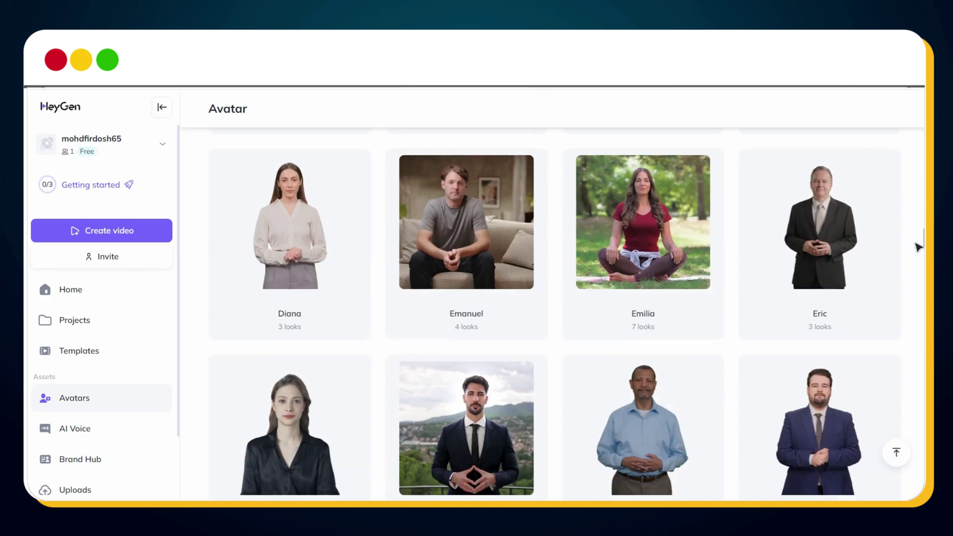
scroll(915, 265, down, 20)
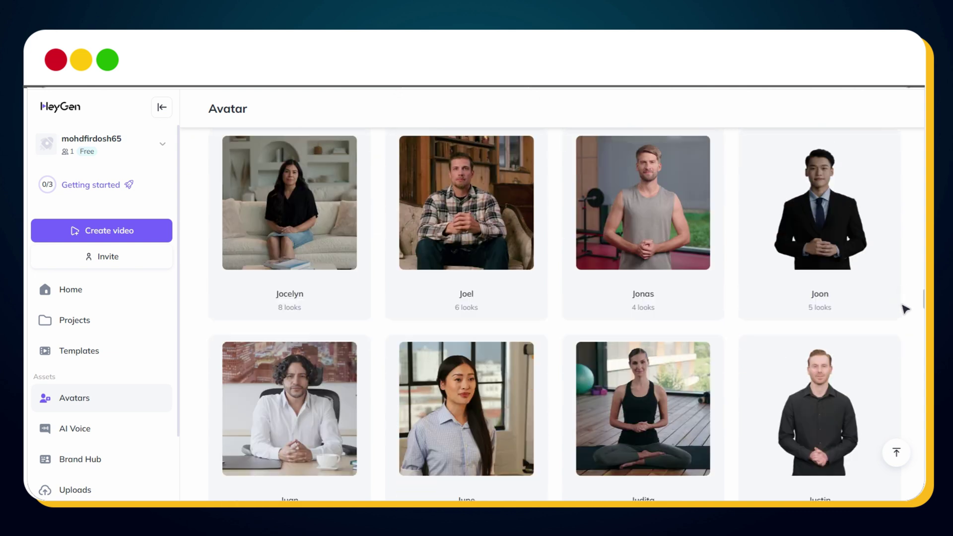
scroll(896, 355, down, 8)
scroll(897, 353, up, 2)
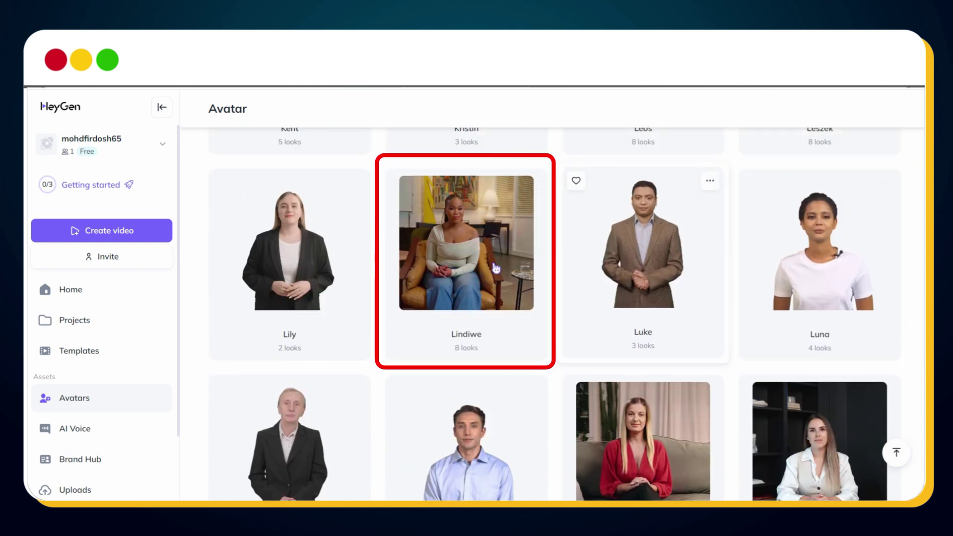
click(436, 253)
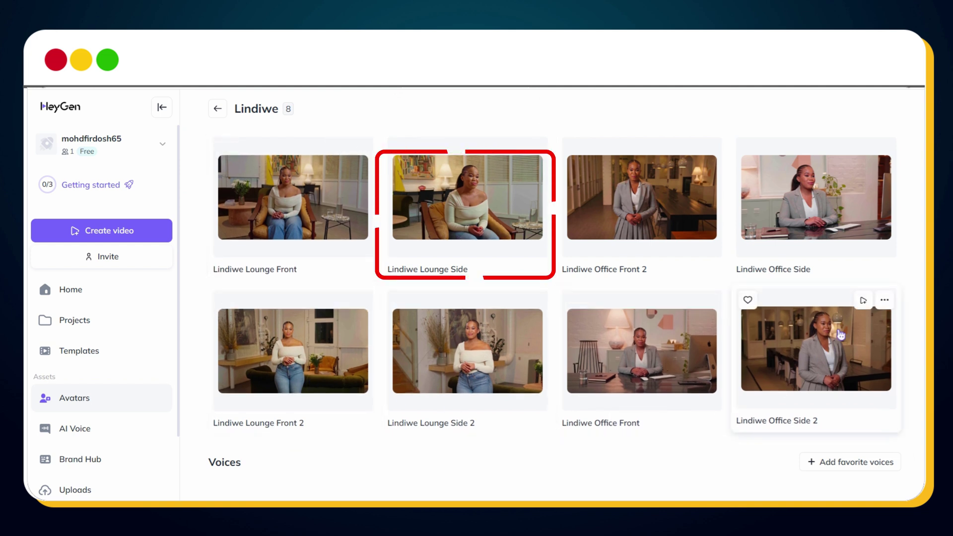
click(473, 204)
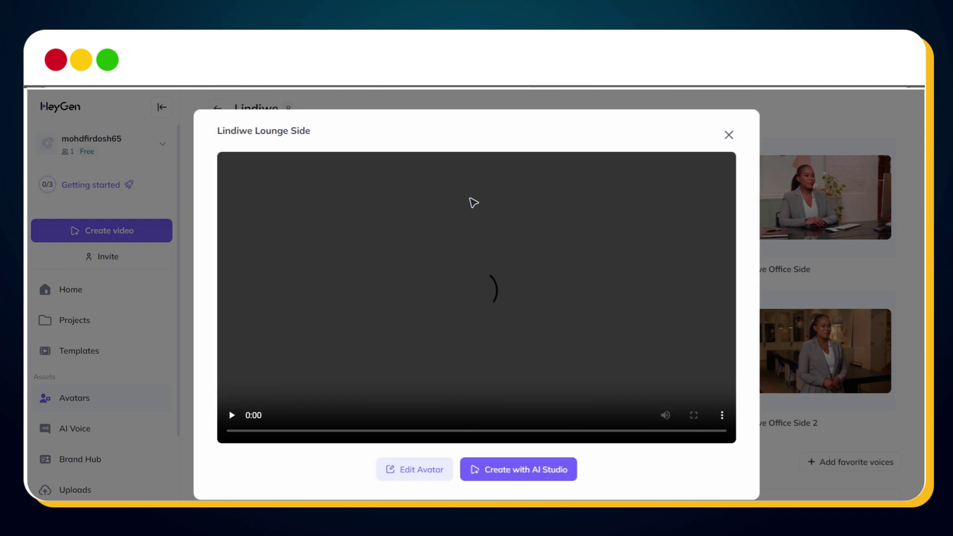
click(485, 467)
click(487, 416)
- Delete the default welcome script from the scene's timeline
click(786, 488)
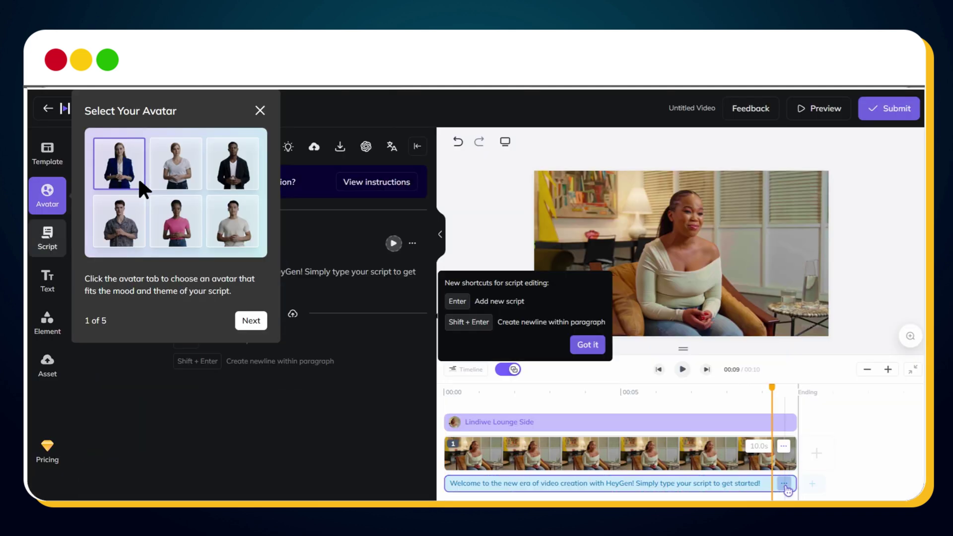
click(785, 485)
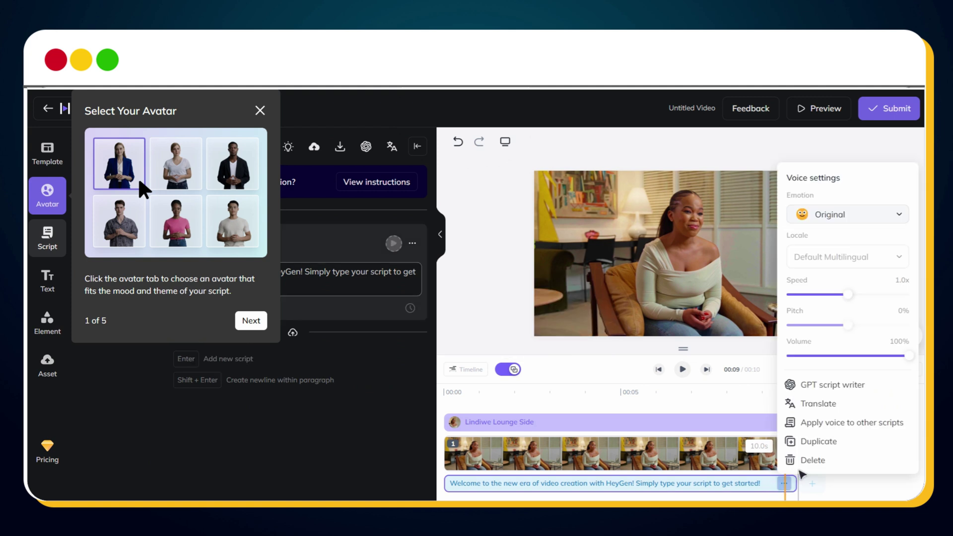
click(807, 462)
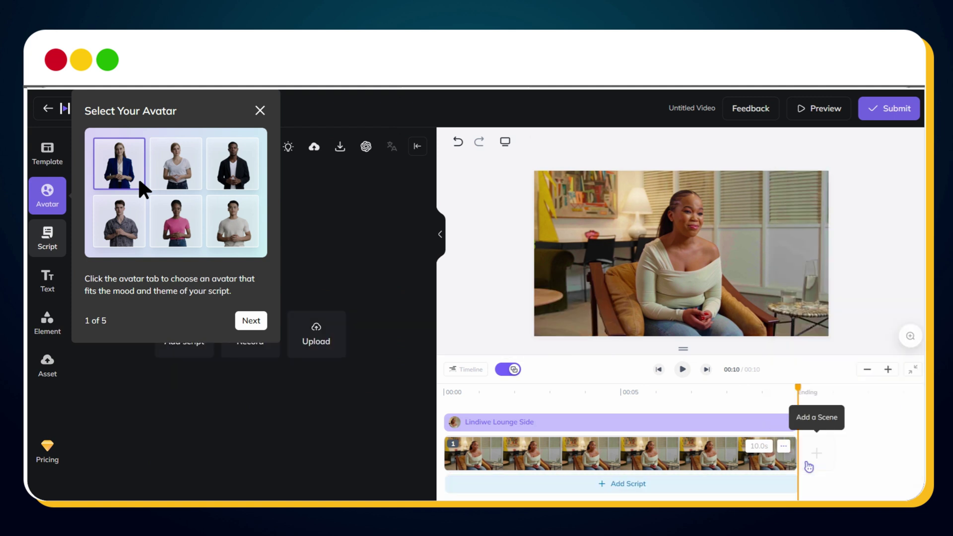
- Dismiss the avatar guide and upload the local file ai_female_audio as the scene's script audio
click(259, 110)
click(330, 343)
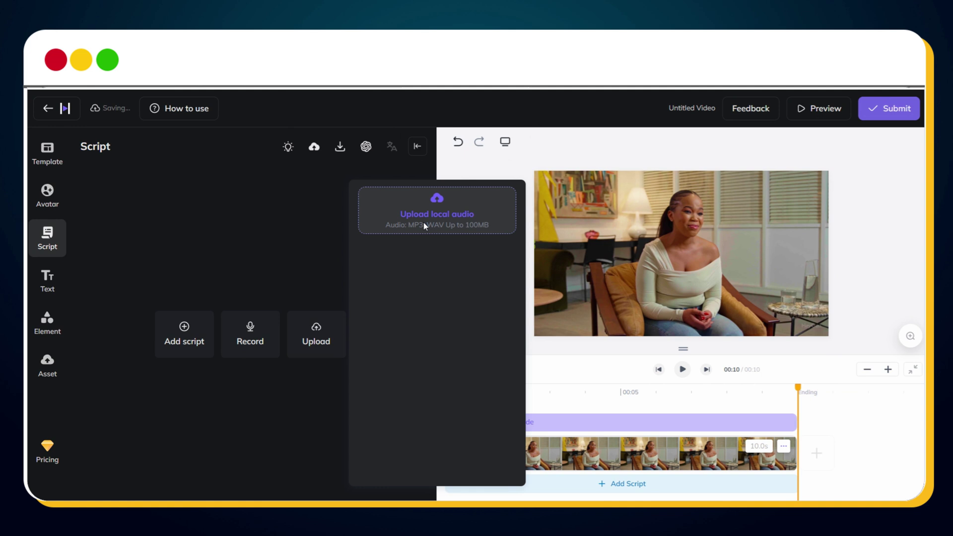
click(424, 222)
double_click(154, 133)
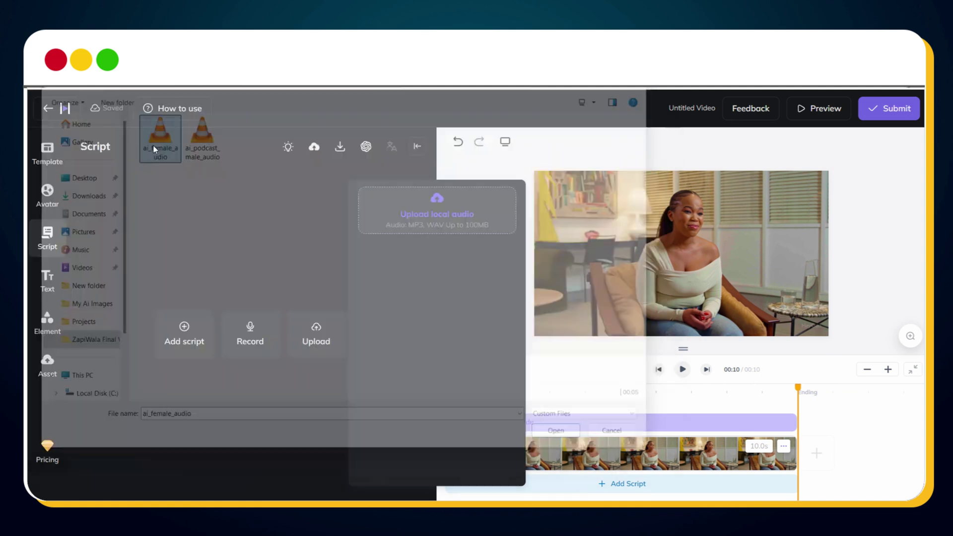
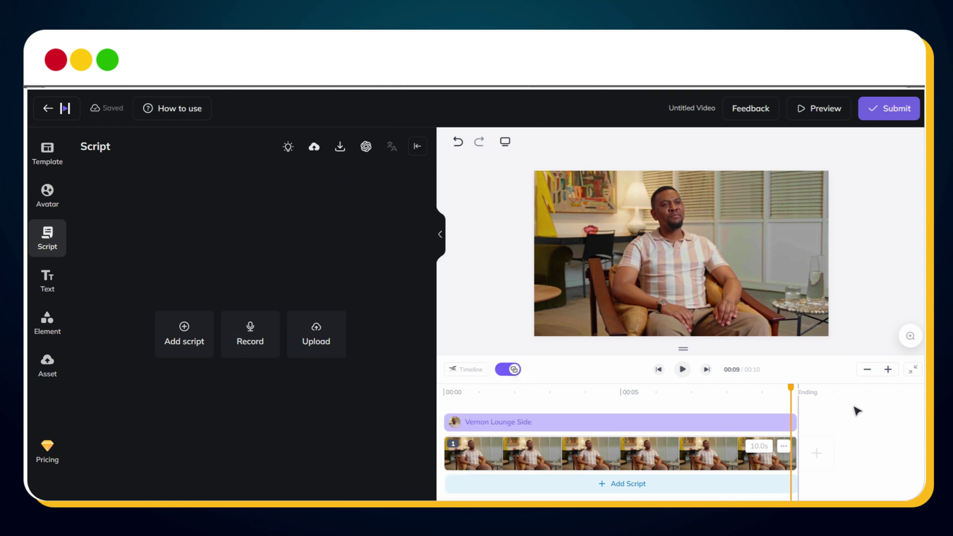
- Submit the Vernon Lounge Side video with the filename ai_vod_male
click(867, 370)
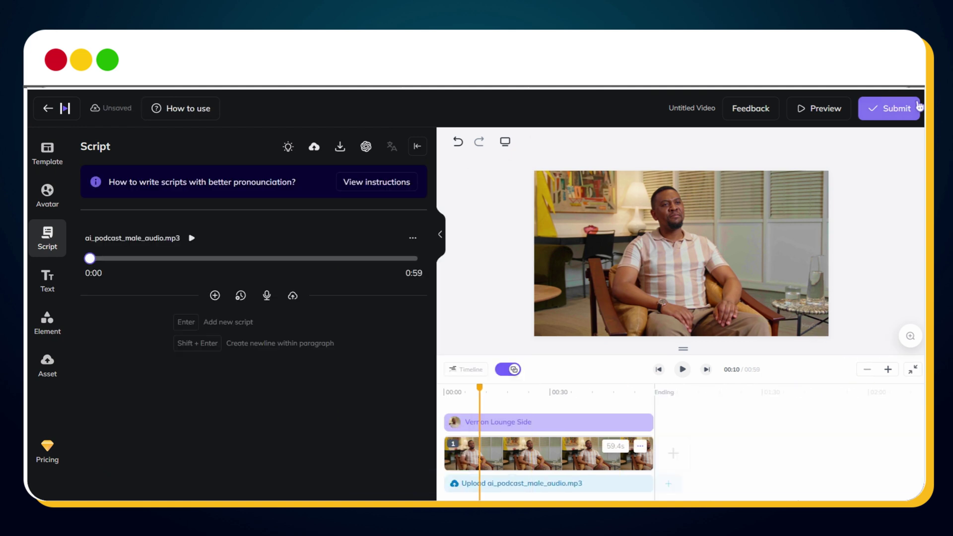
click(890, 108)
text(ai_podcast_male)
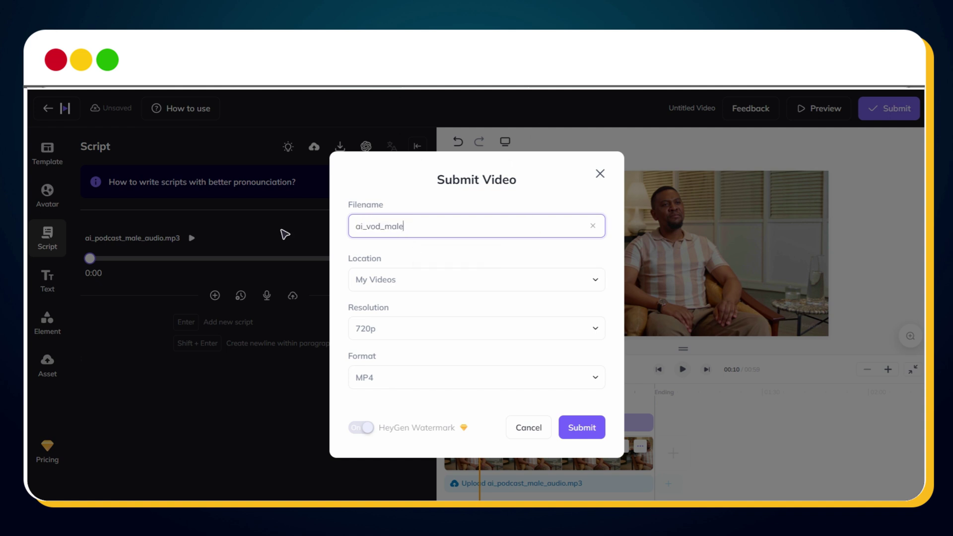
click(582, 429)
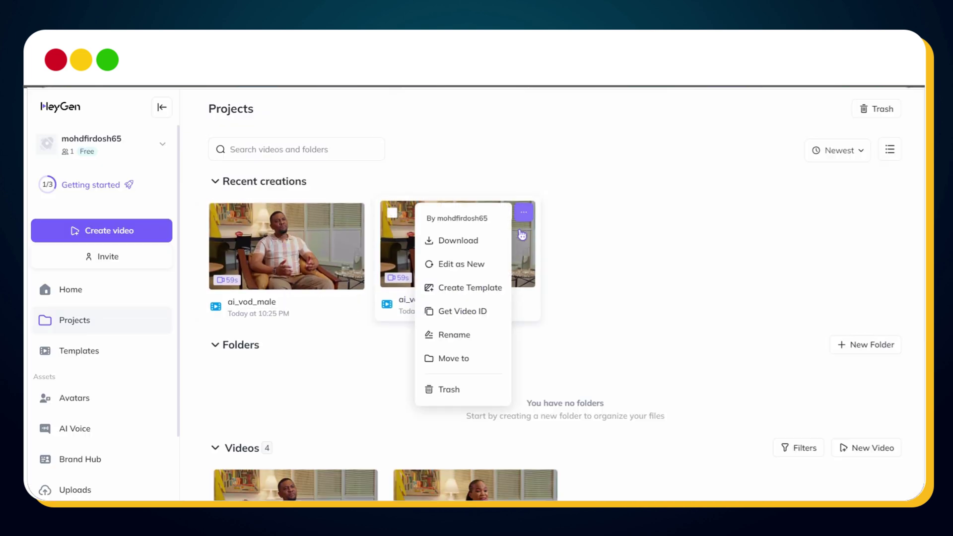
- Download the finished ai_vod_male video from the recent creations
click(357, 221)
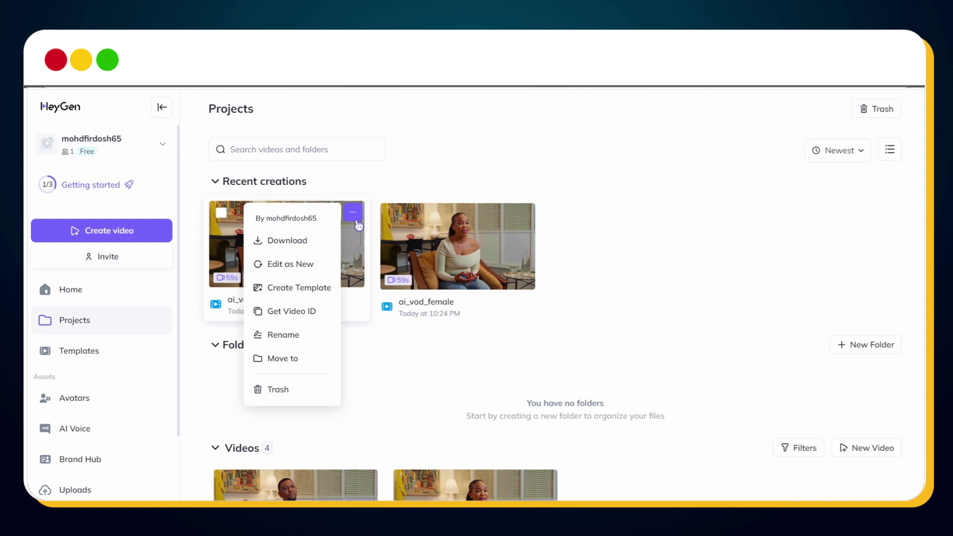
click(305, 243)
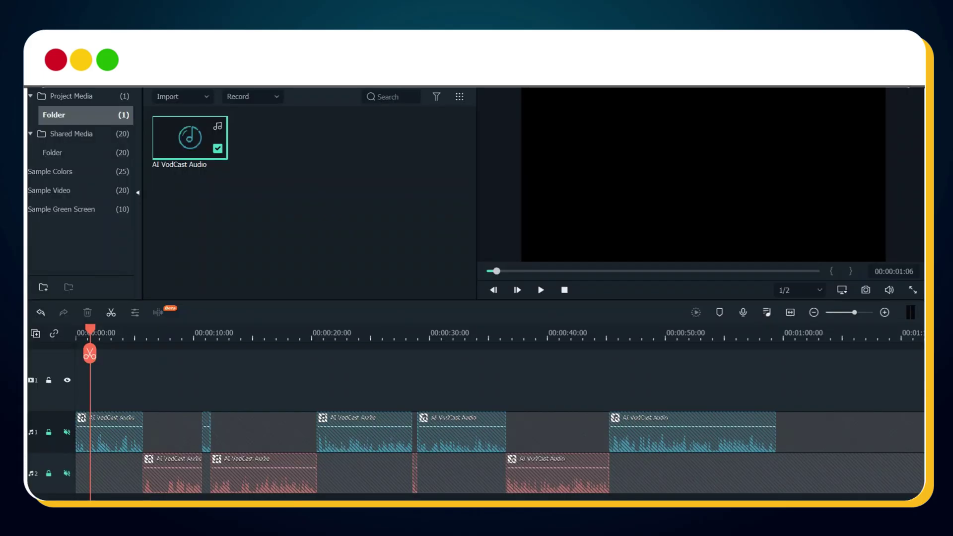
- Switch to Filmora and import the ai_vod_male and ai_vod_female videos into the project media
double_click(339, 214)
click(162, 167)
ctrl+click(229, 167)
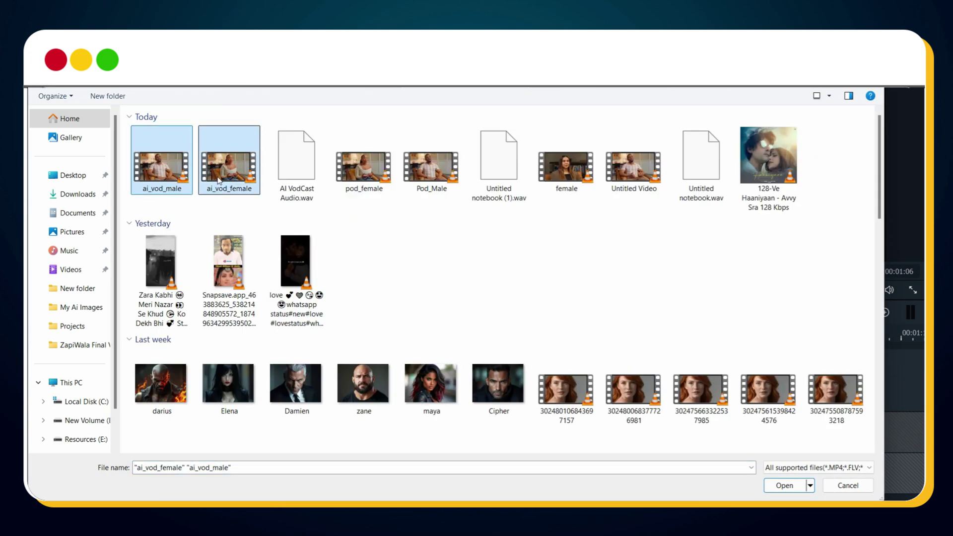
click(784, 486)
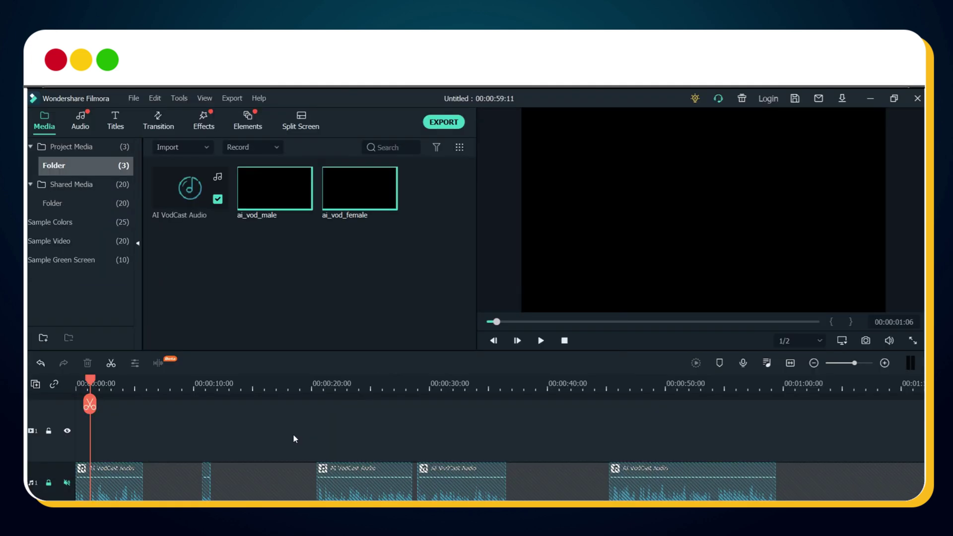
- Add a two-pane side-by-side split screen to the video track, starting at 0 and extended to about 58 seconds
click(301, 121)
drag(104, 381, 105, 381)
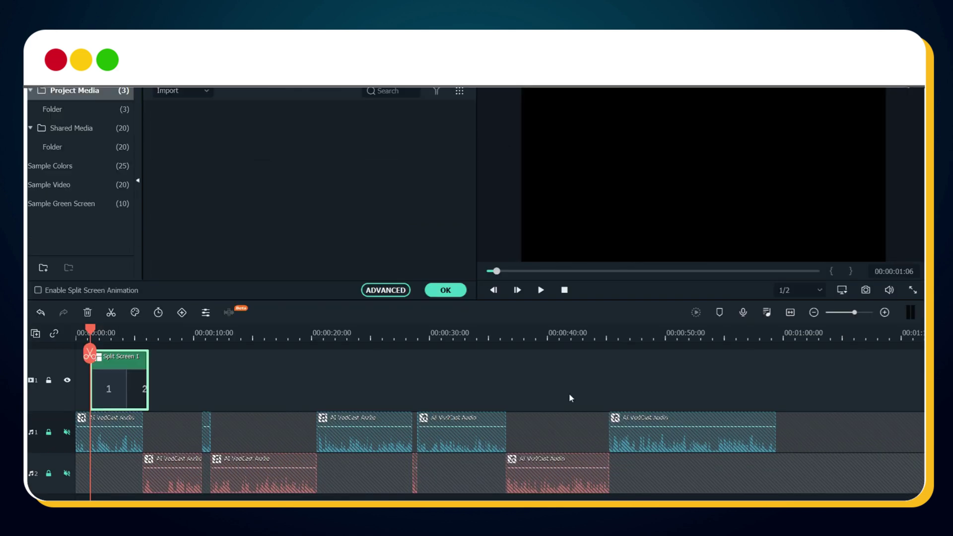
drag(93, 329, 170, 329)
drag(128, 356, 114, 356)
drag(189, 387, 762, 403)
- Place ai_vod_female in the first pane of the split screen and ai_vod_male in the second
drag(252, 142, 582, 187)
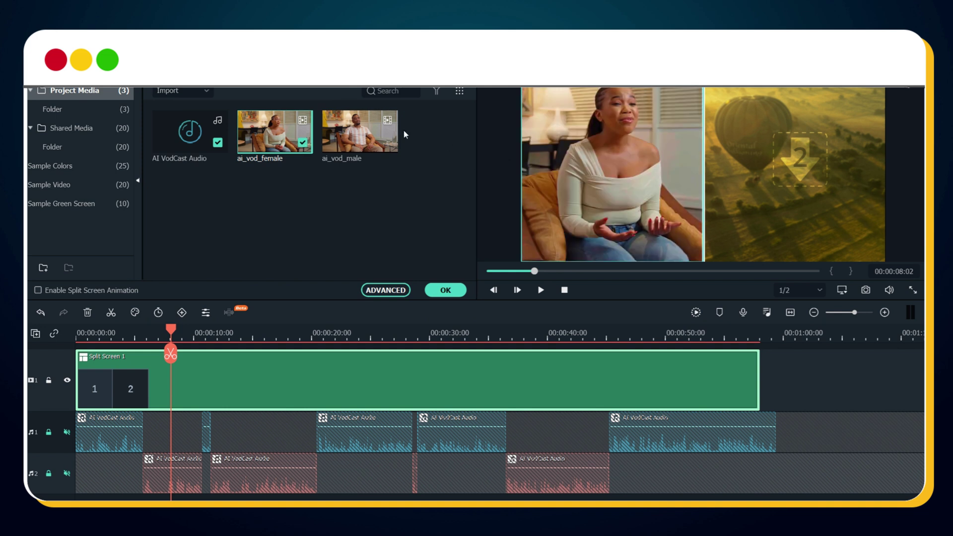
drag(390, 142, 784, 156)
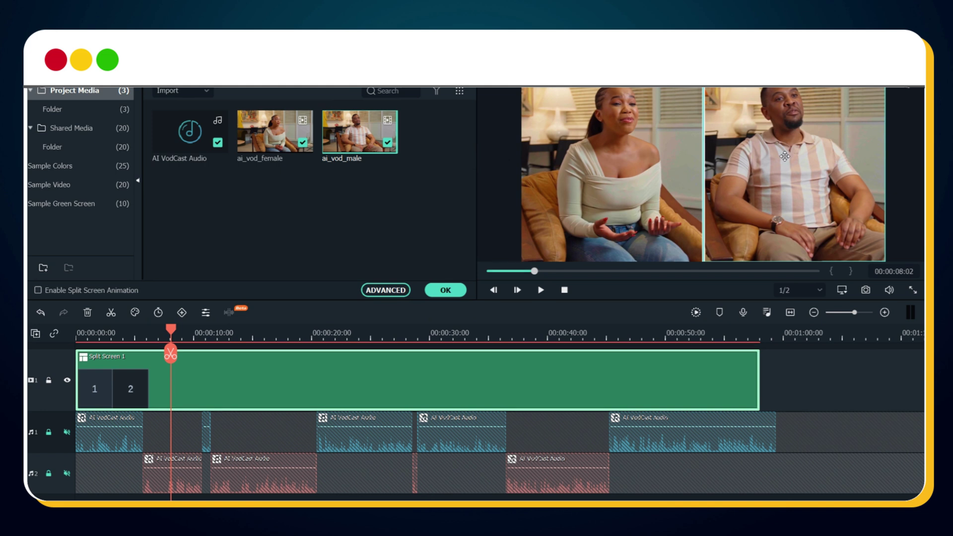
- Flip the ai_vod_male clip horizontally in the Advanced Split Screen Edit transform settings and apply the change
click(783, 159)
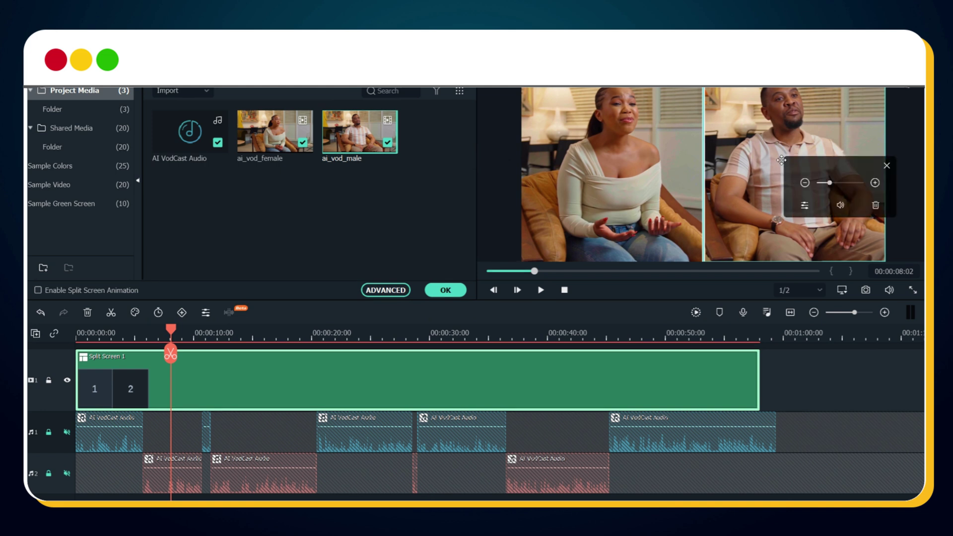
click(805, 208)
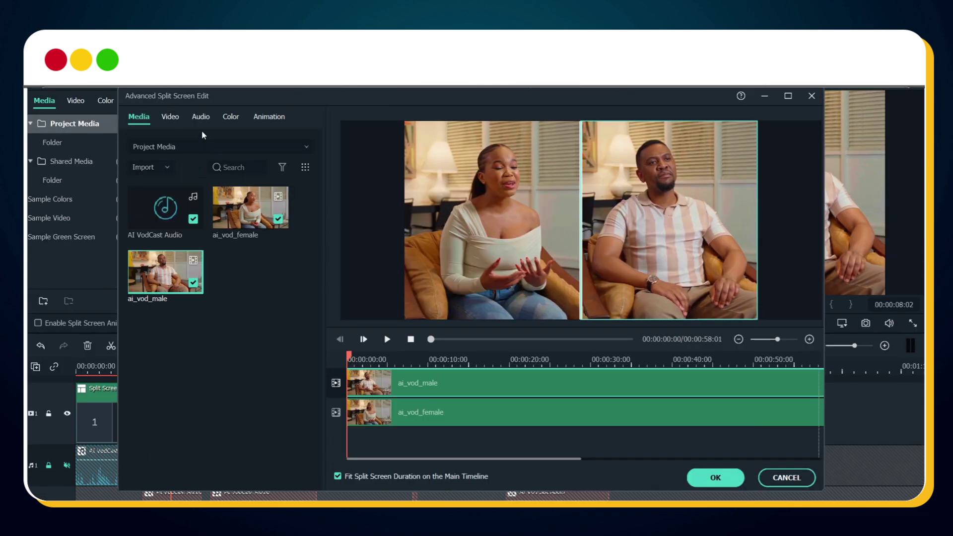
click(169, 117)
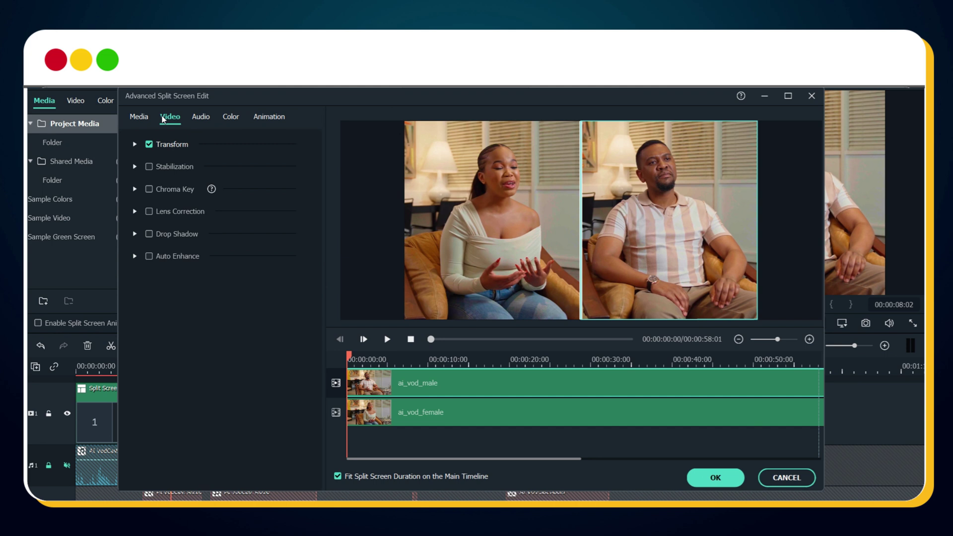
click(134, 145)
click(142, 232)
click(700, 451)
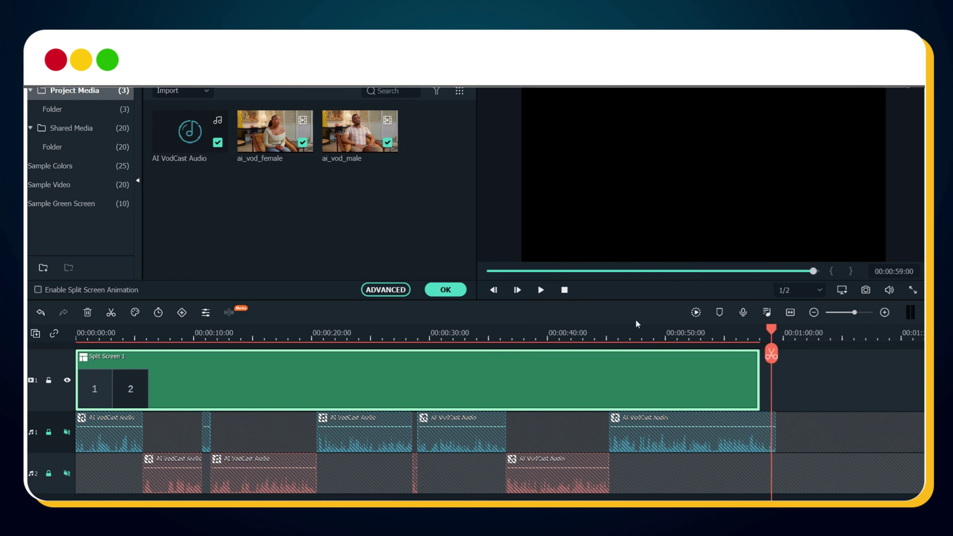
- Unlock the first audio track, delete AI VodCast Audio from the library and timeline, and accept the split-screen edit
click(49, 433)
key(Delete)
click(572, 289)
right_click(190, 149)
click(214, 190)
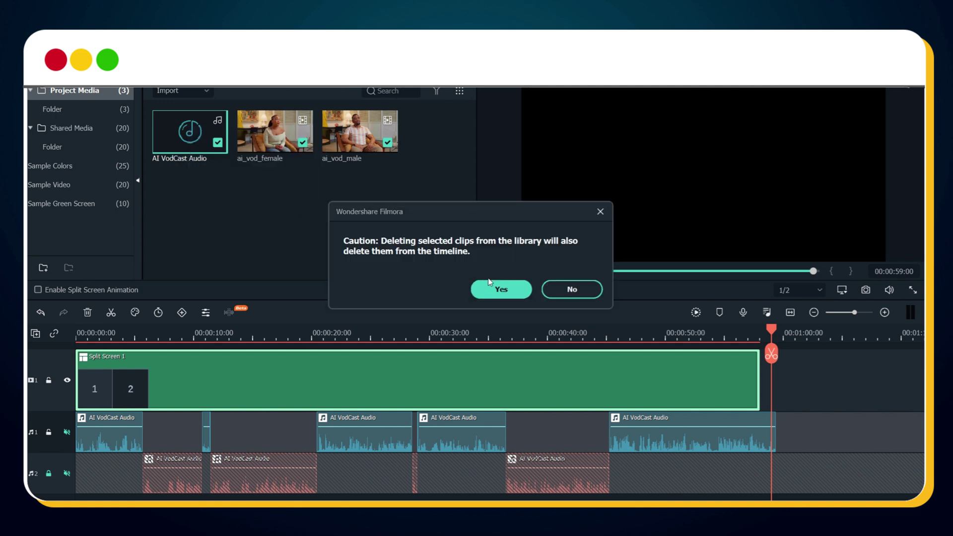
click(501, 289)
click(446, 290)
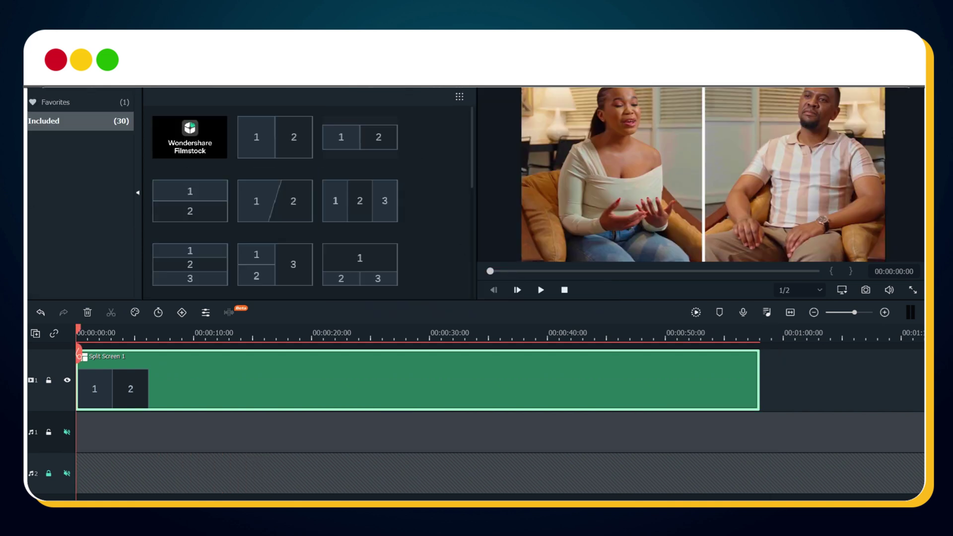
- Open the export settings for a local MP4 and name the file ai_vod_Cast_final
key(ctrl+e)
text(ai_vod_Ca)
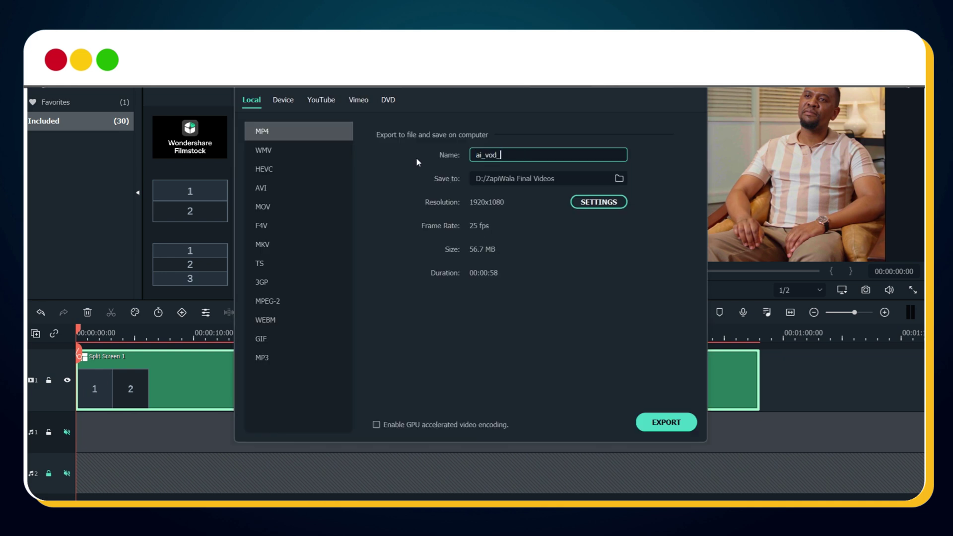
text(st_Final)
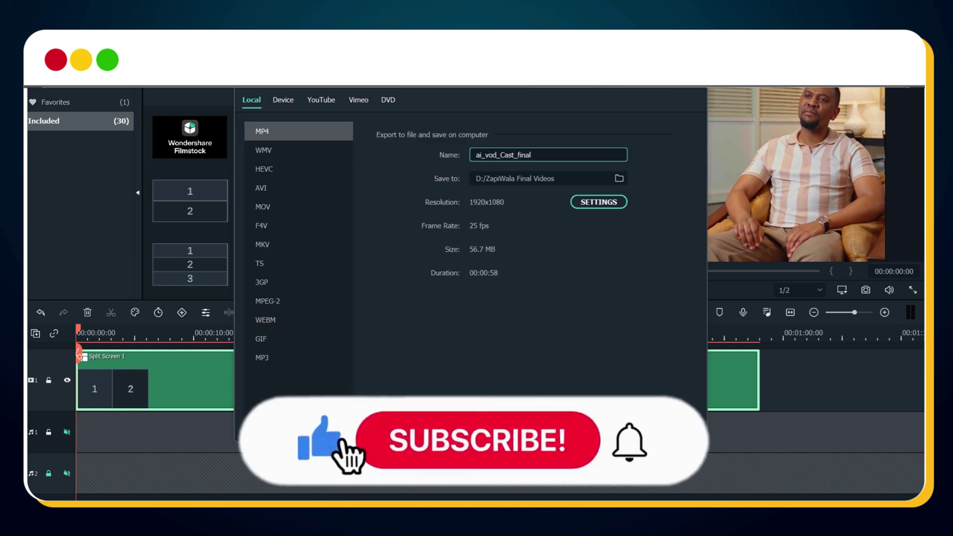